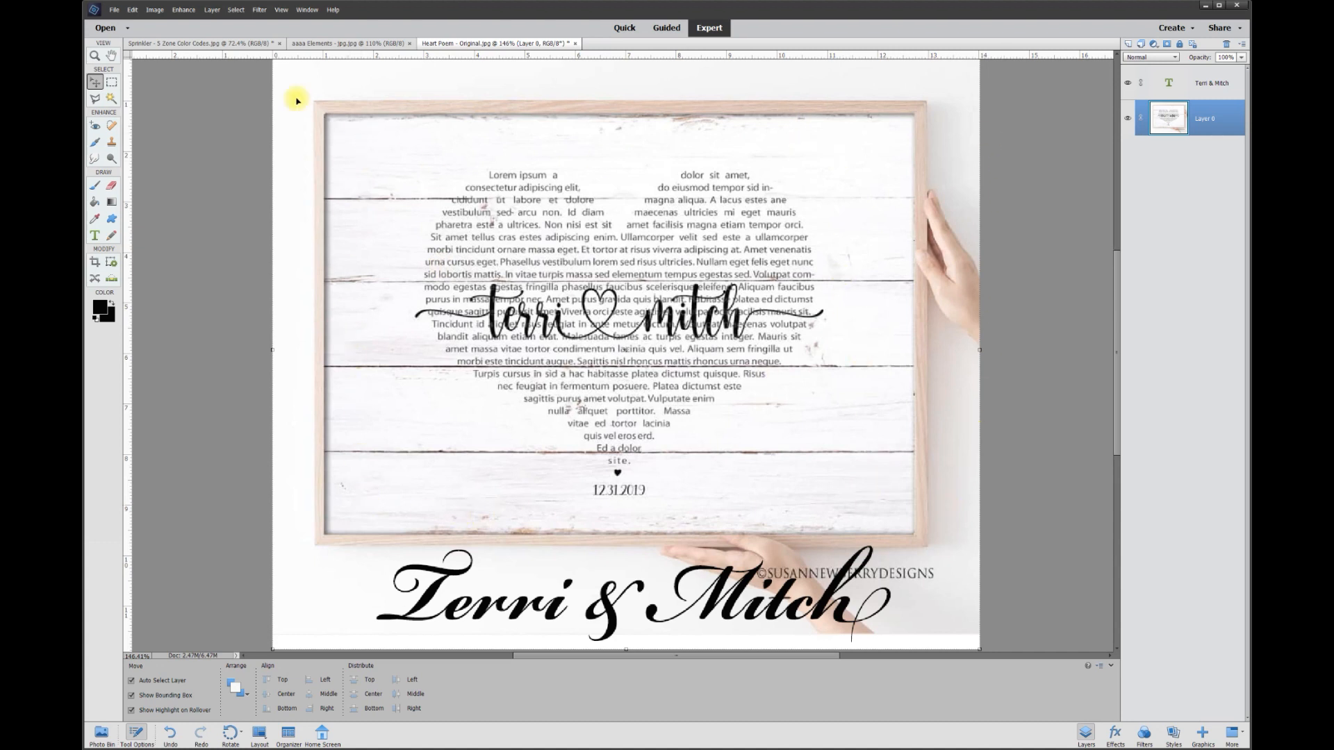
Copy the entire poem from the Long Poem file in Notepad, leaving the blank wood-background document active in Photoshop Elements.
click(236, 43)
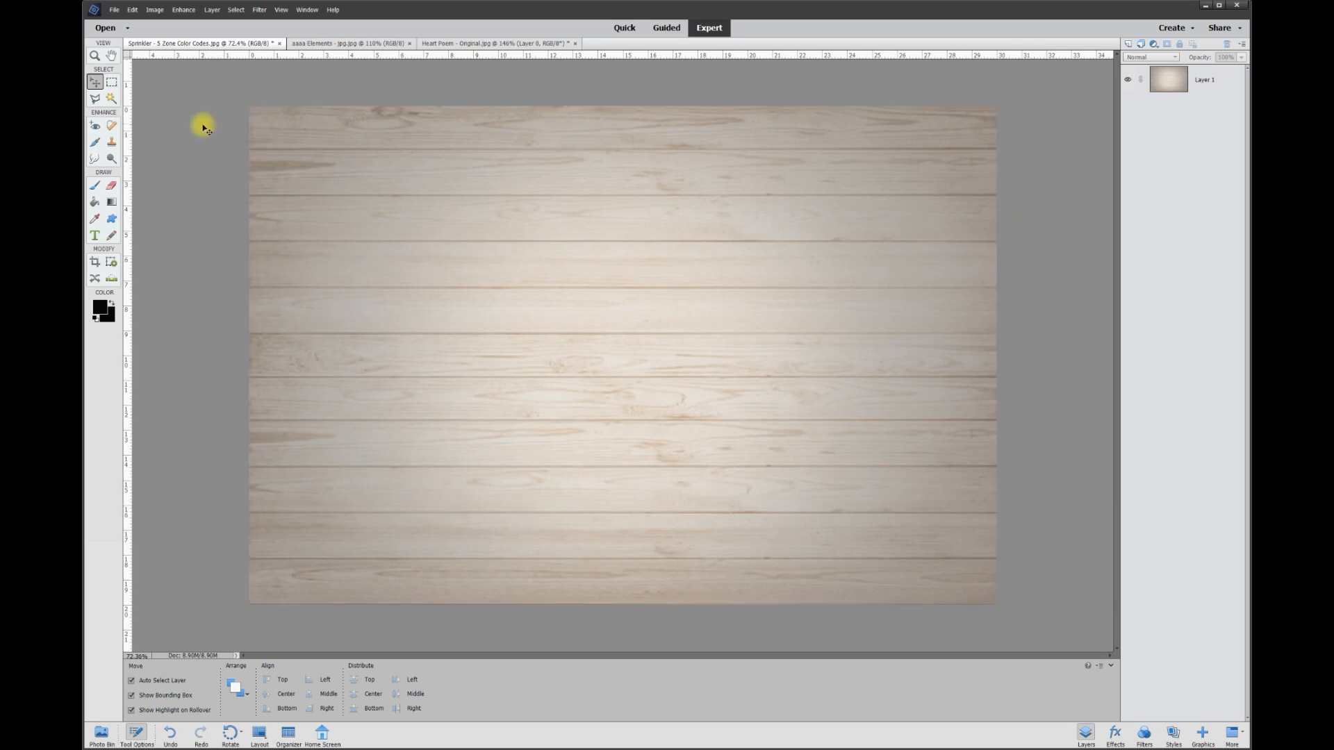
click(1207, 8)
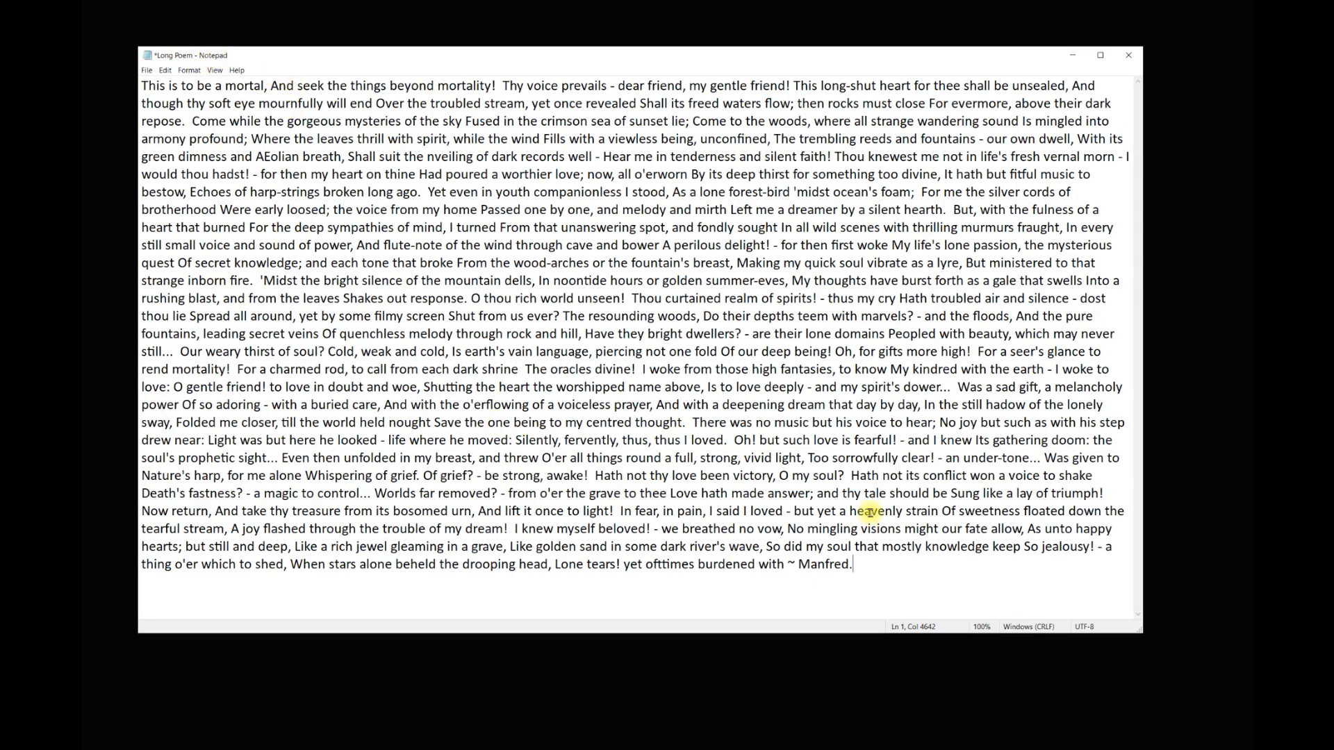
drag(853, 564, 119, 83)
right_click(446, 147)
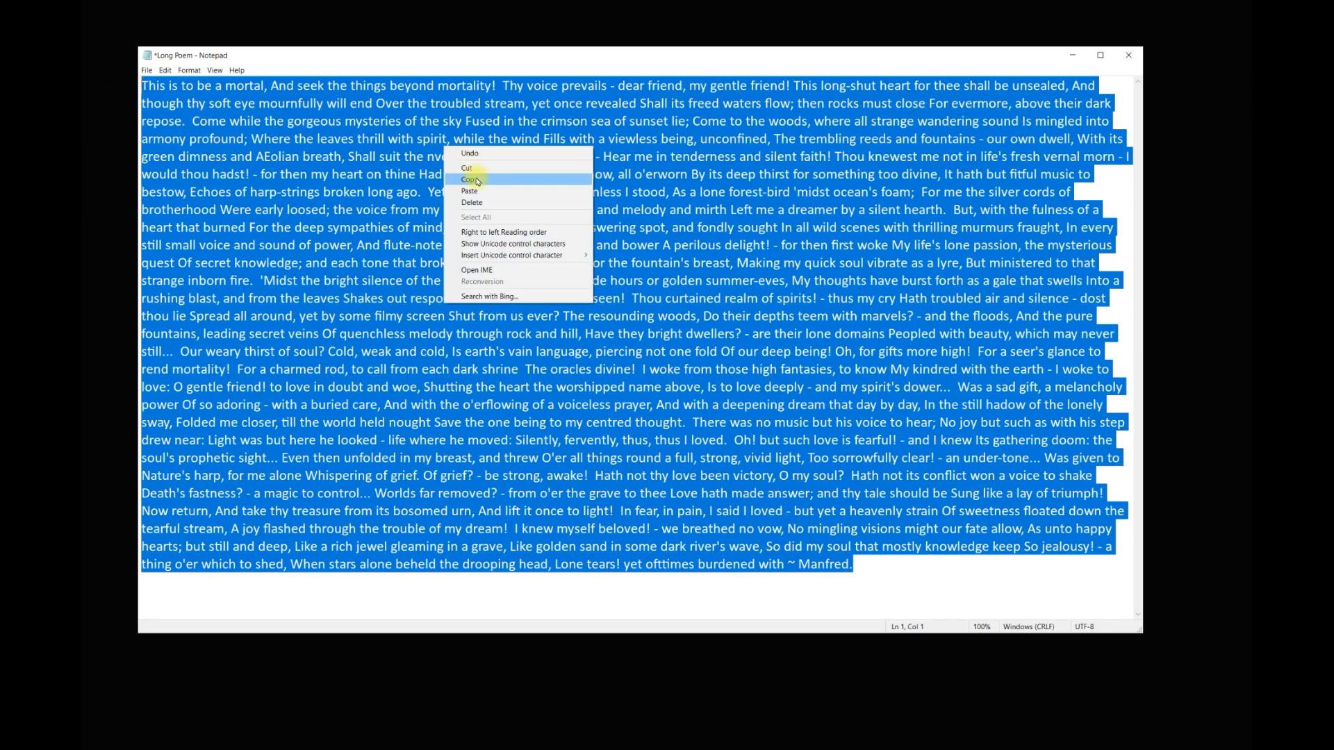
click(469, 178)
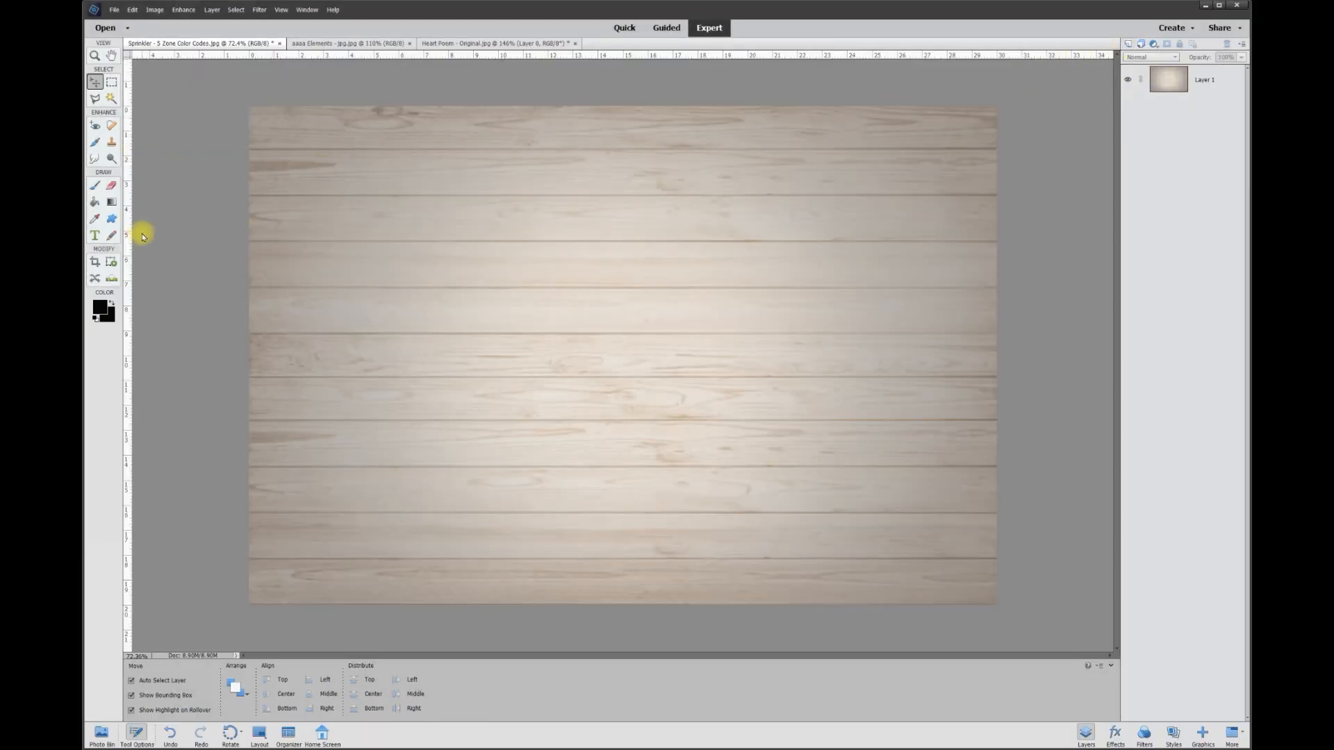
Create a horizontal text box covering nearly the whole wood background, with the font size set to 40 pt.
click(95, 236)
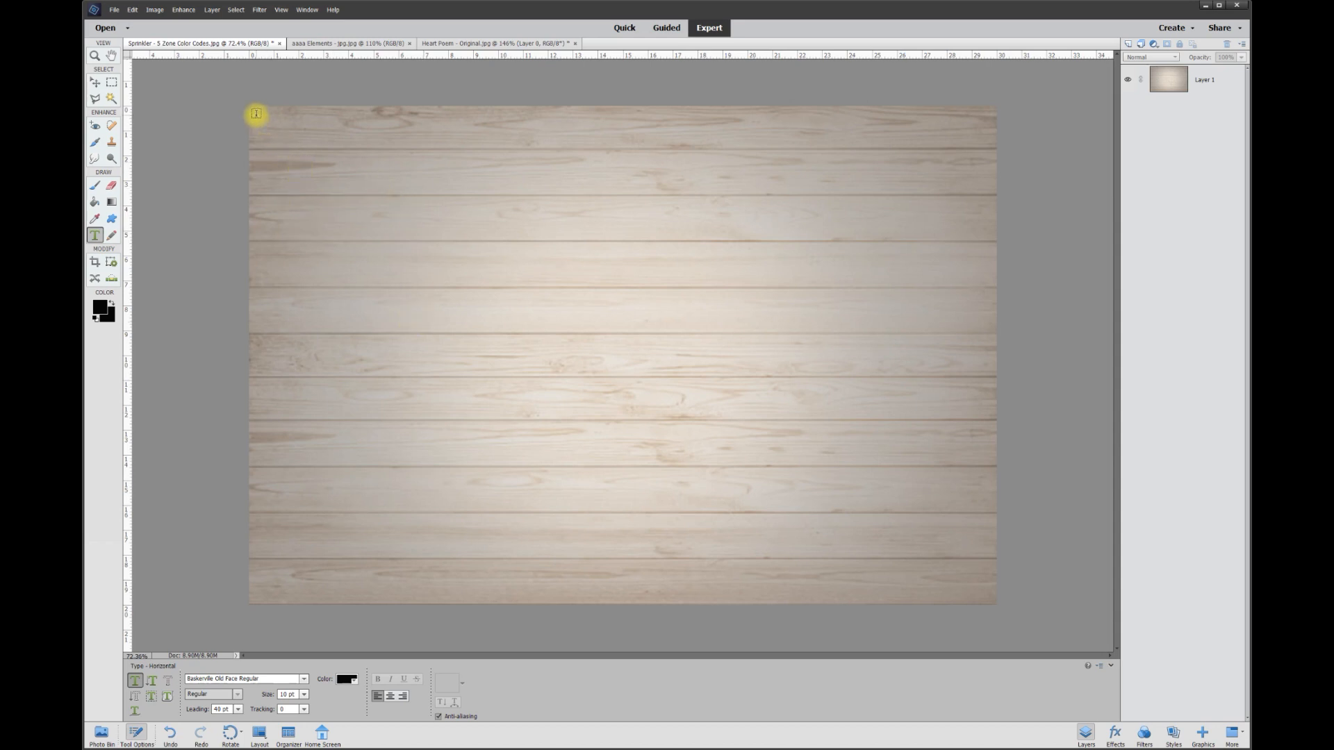
drag(253, 113, 992, 598)
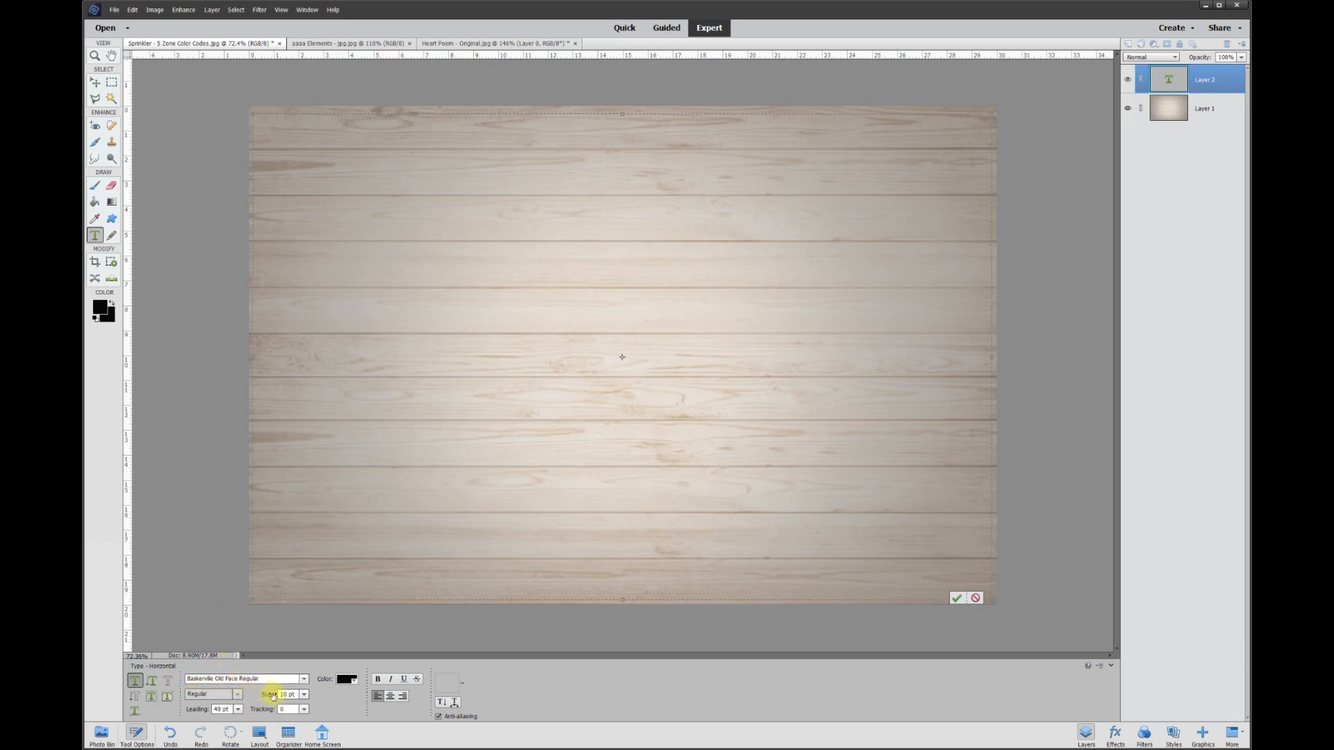
drag(284, 694, 276, 699)
click(354, 686)
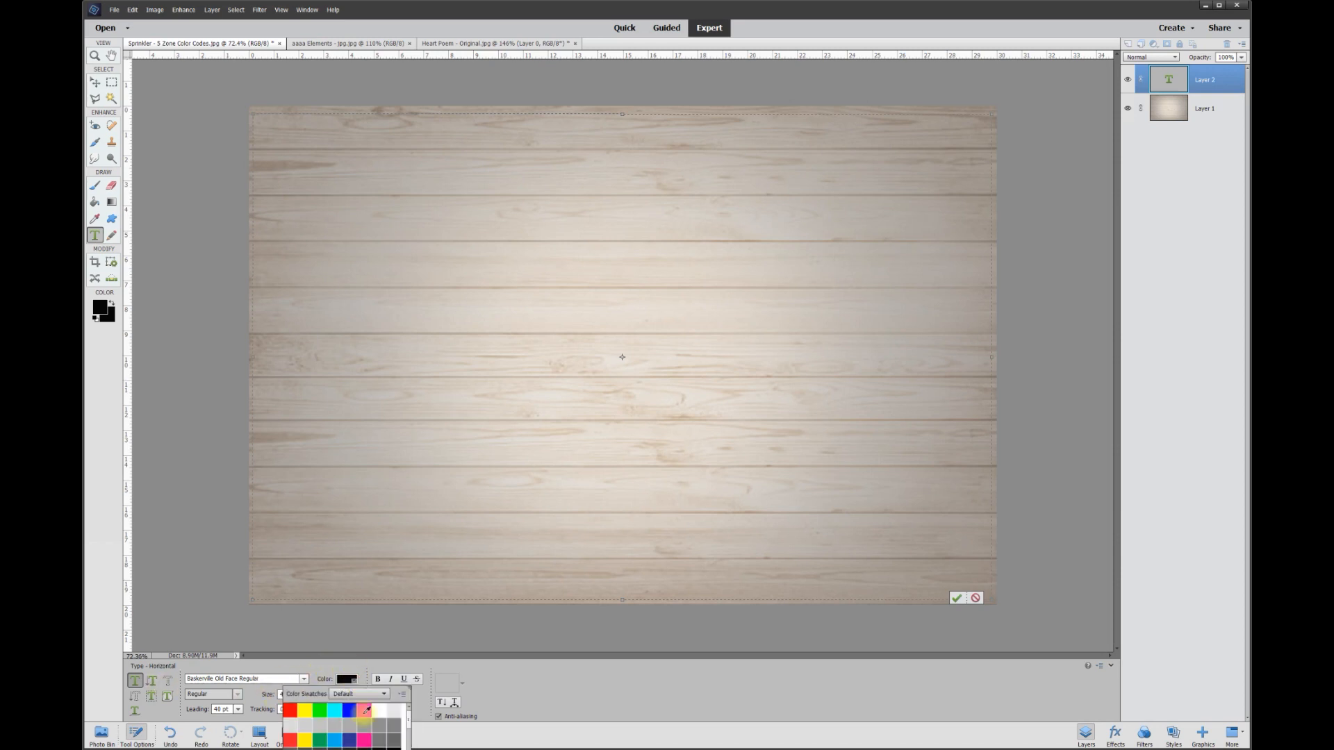
click(263, 130)
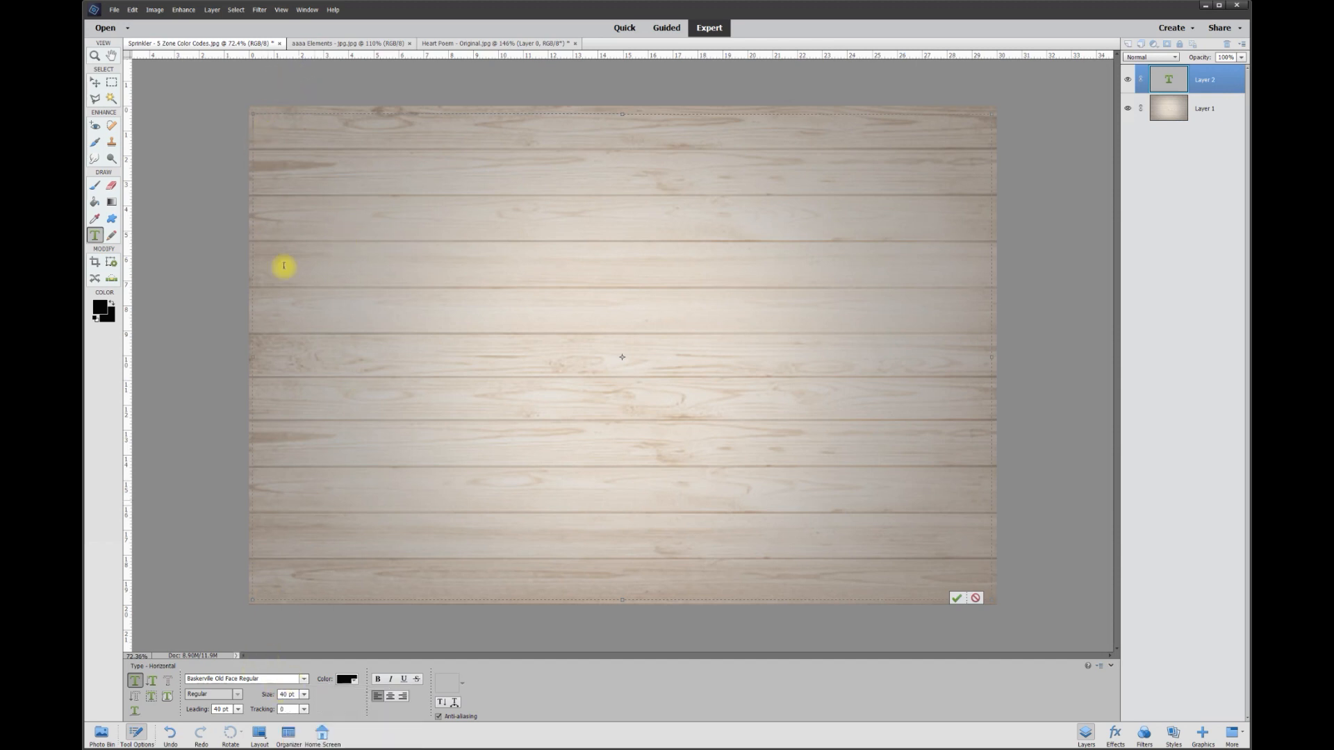
Paste the copied poem into the text box and commit the text.
right_click(274, 126)
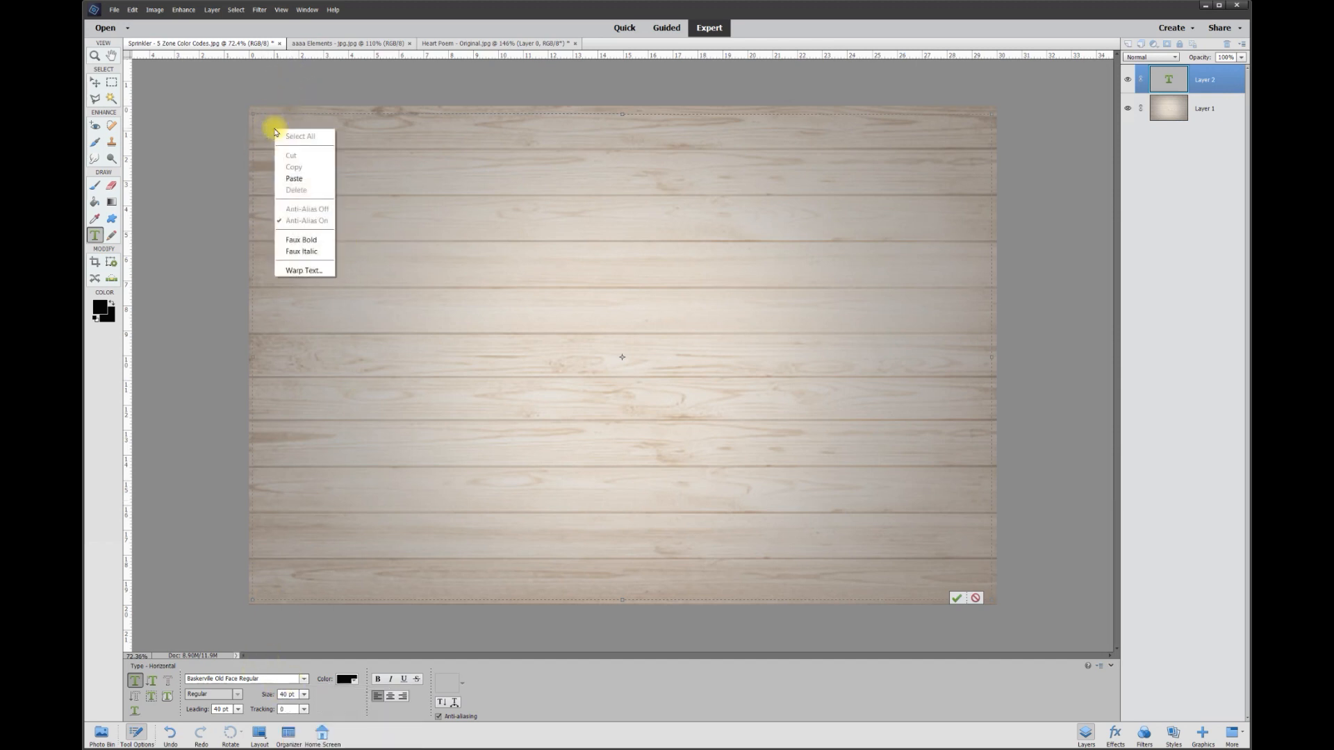
click(292, 174)
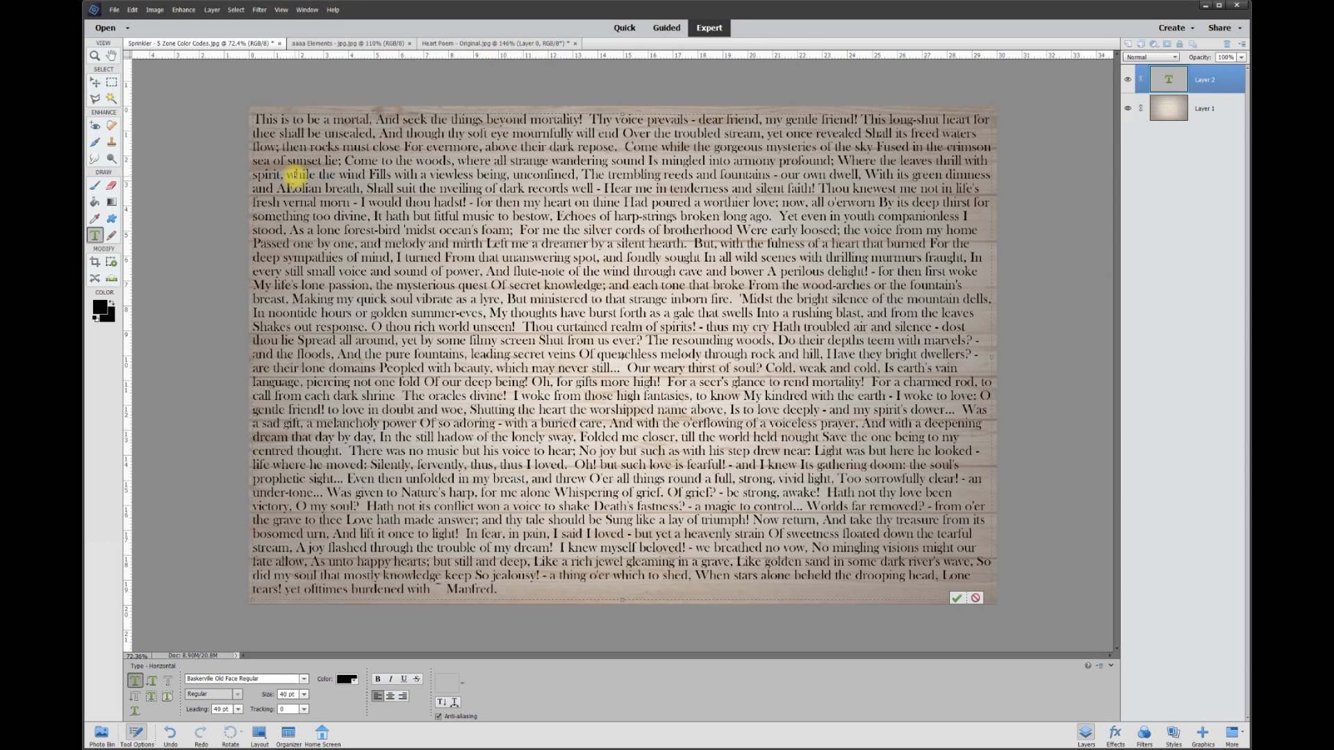
click(957, 598)
click(1037, 569)
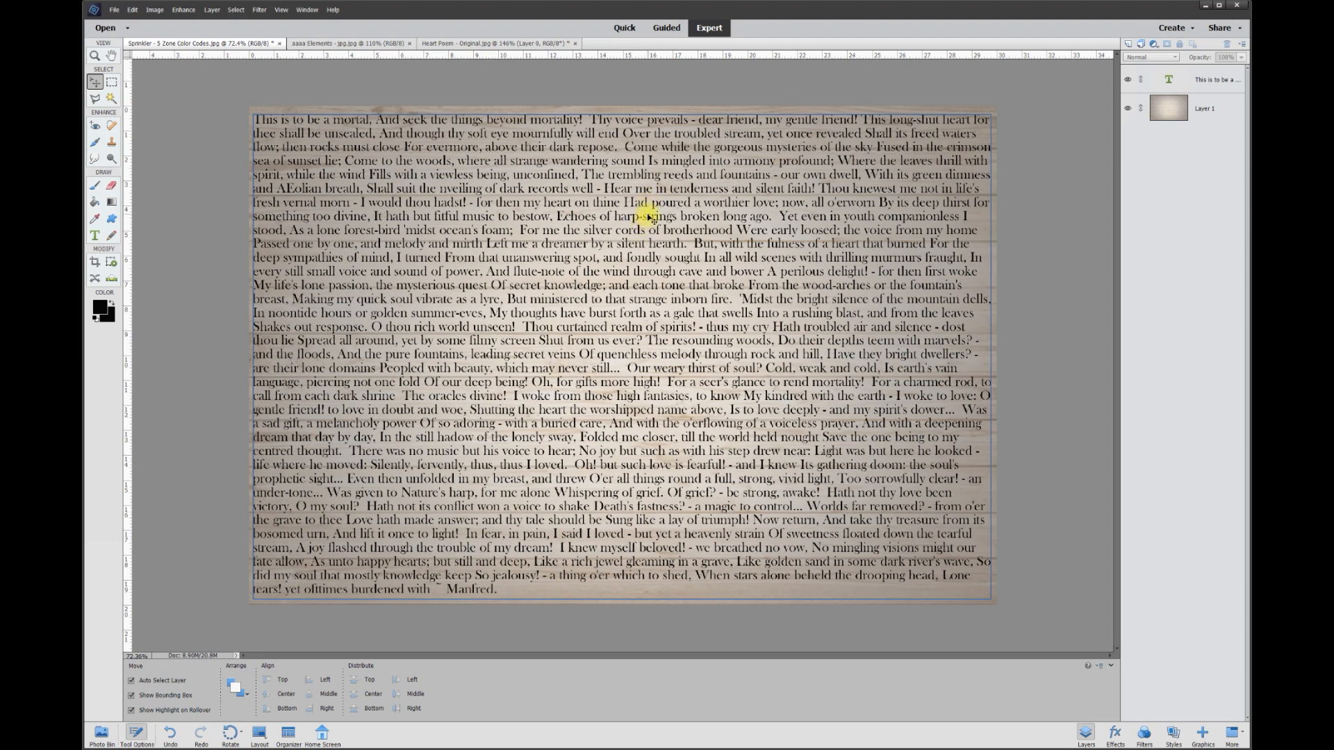
Simplify the poem text layer into pixels and deselect it.
click(1198, 85)
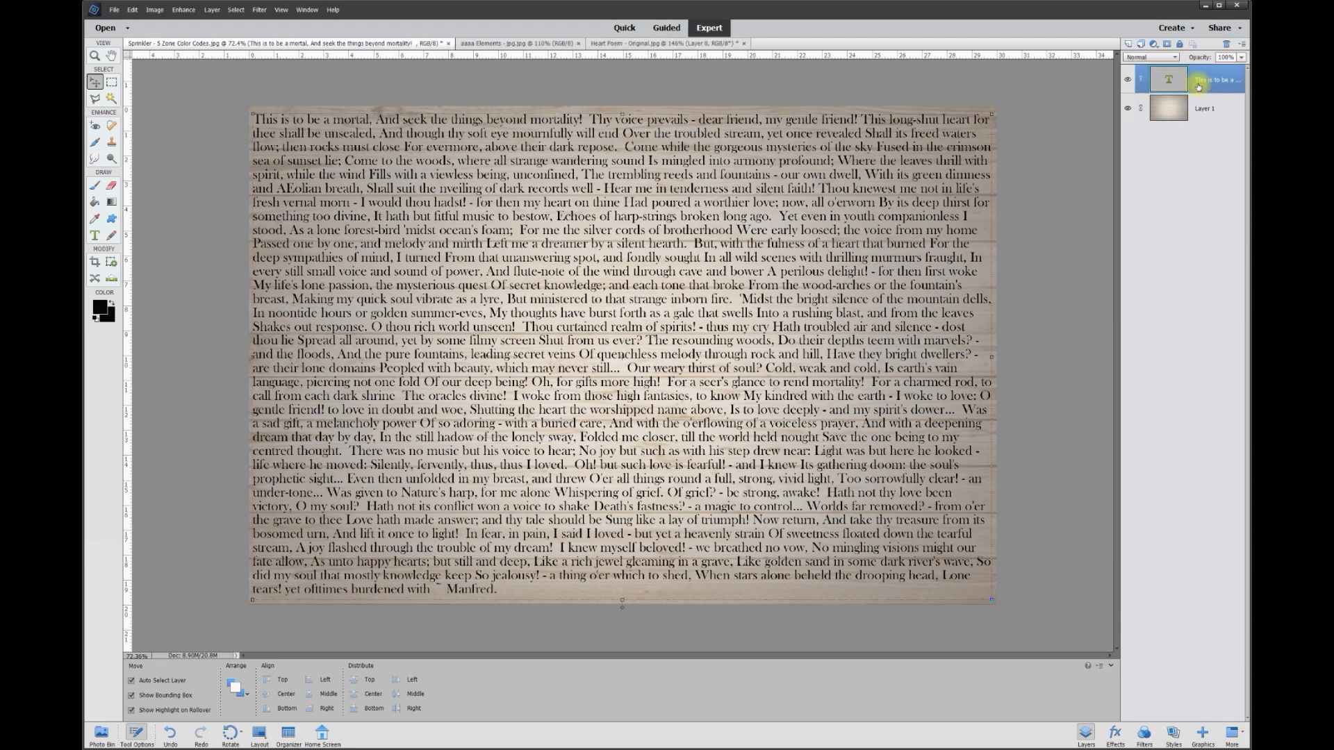
right_click(1199, 84)
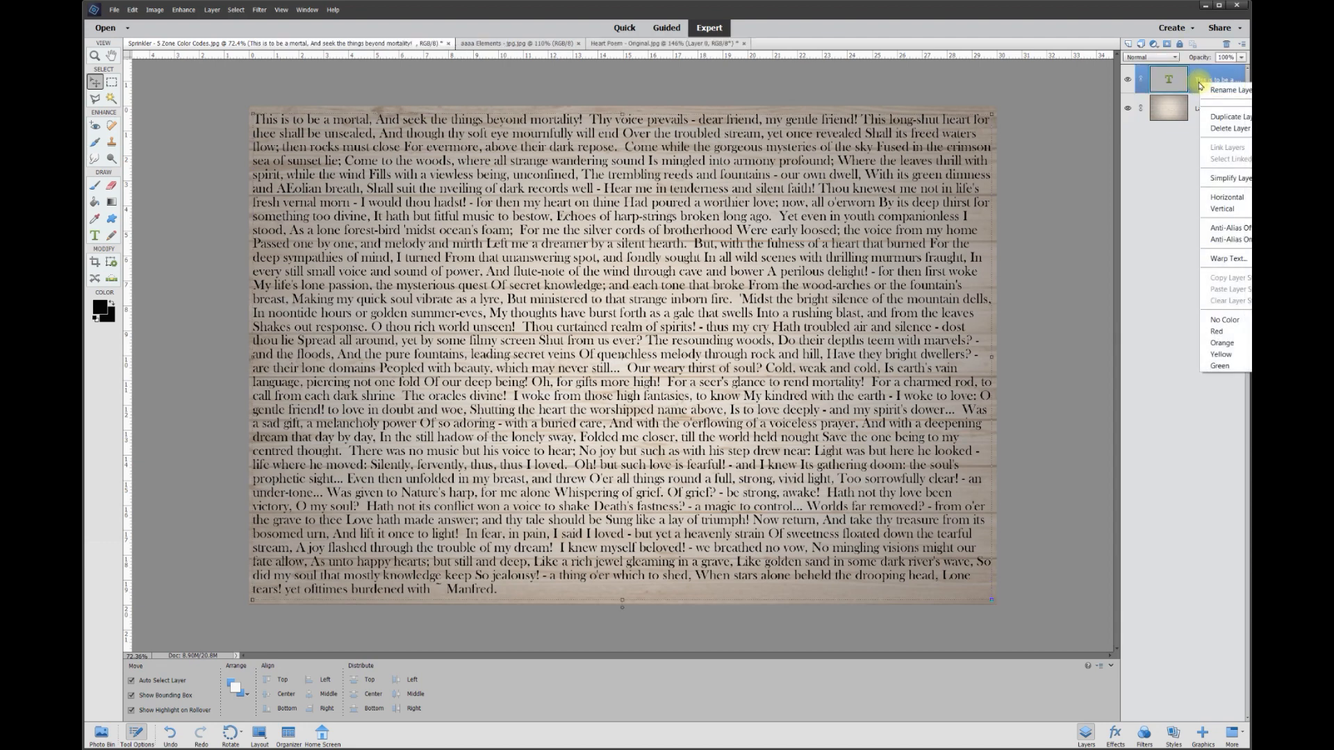
click(1216, 180)
mouse_move(745, 152)
mouse_down()
mouse_move(767, 208)
mouse_move(762, 155)
mouse_move(732, 173)
mouse_move(745, 152)
mouse_up()
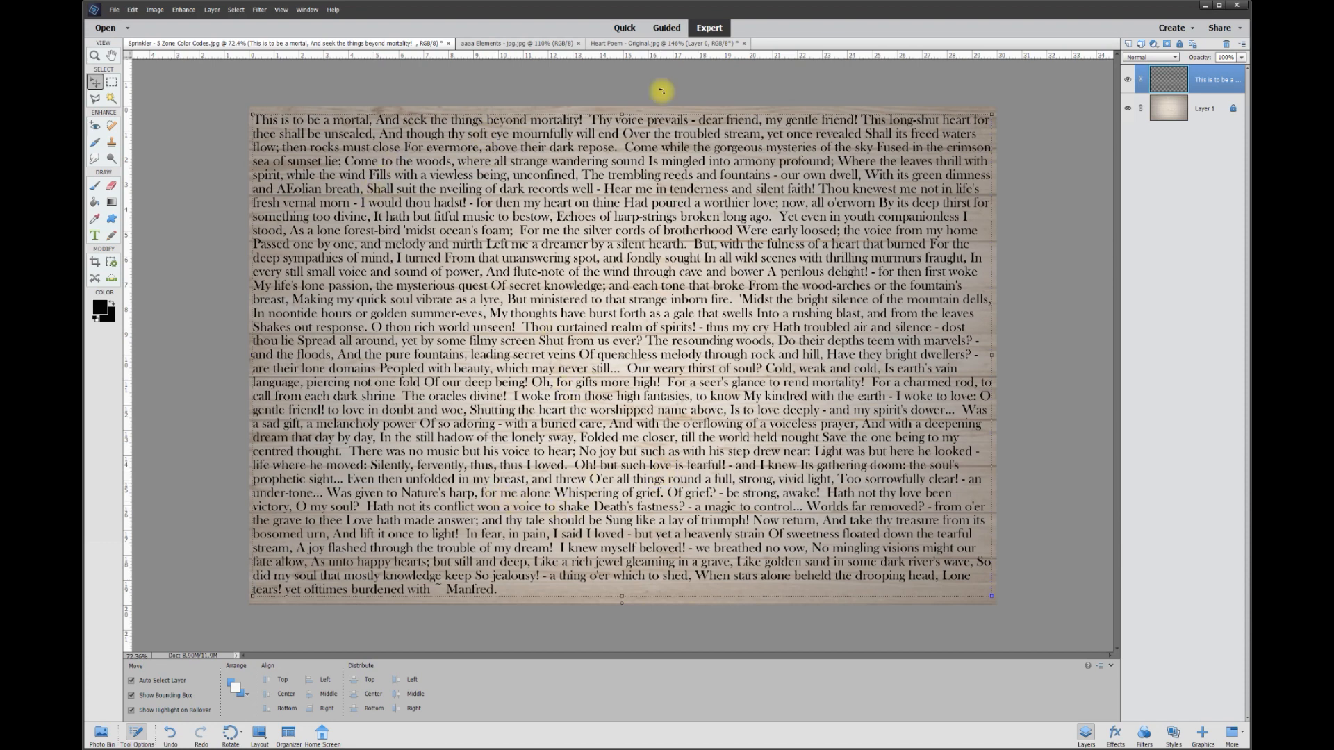
click(1020, 151)
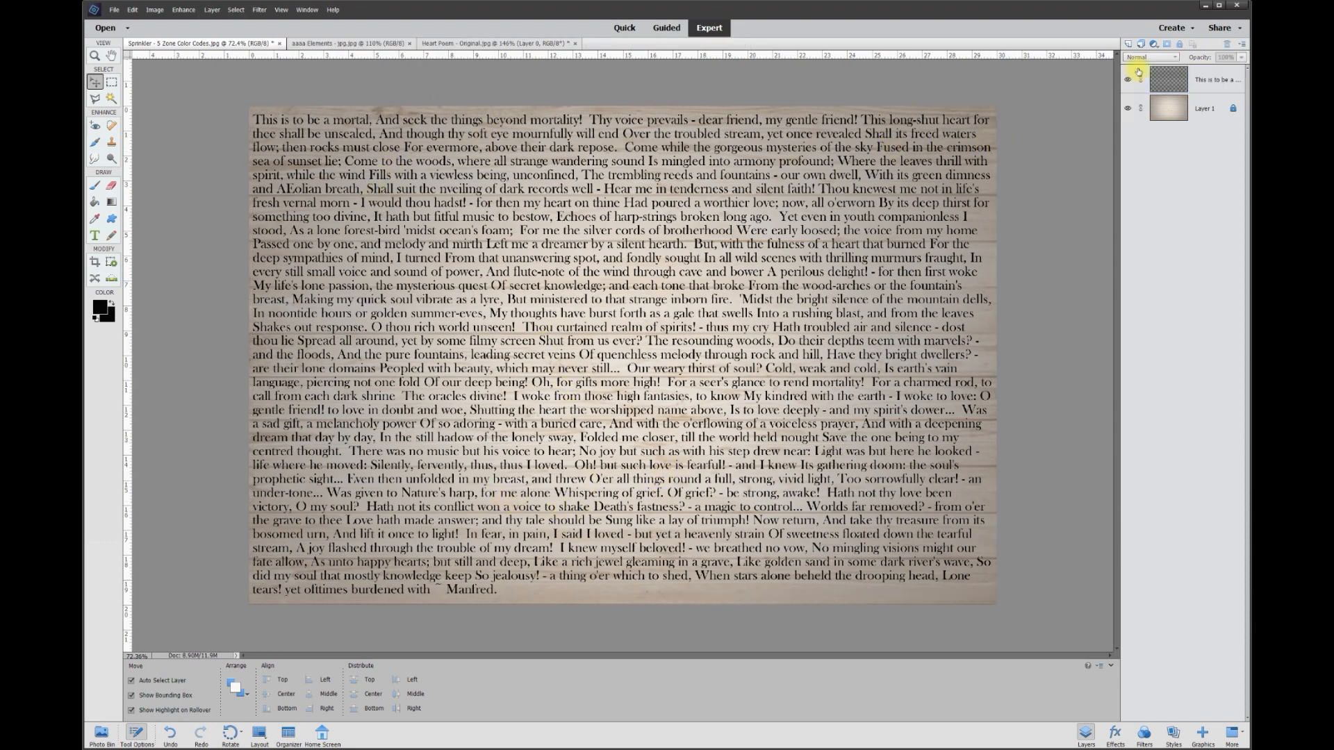
Add a new layer above the poem and draw a large black heart custom shape over the upper-left part of the canvas.
click(1131, 44)
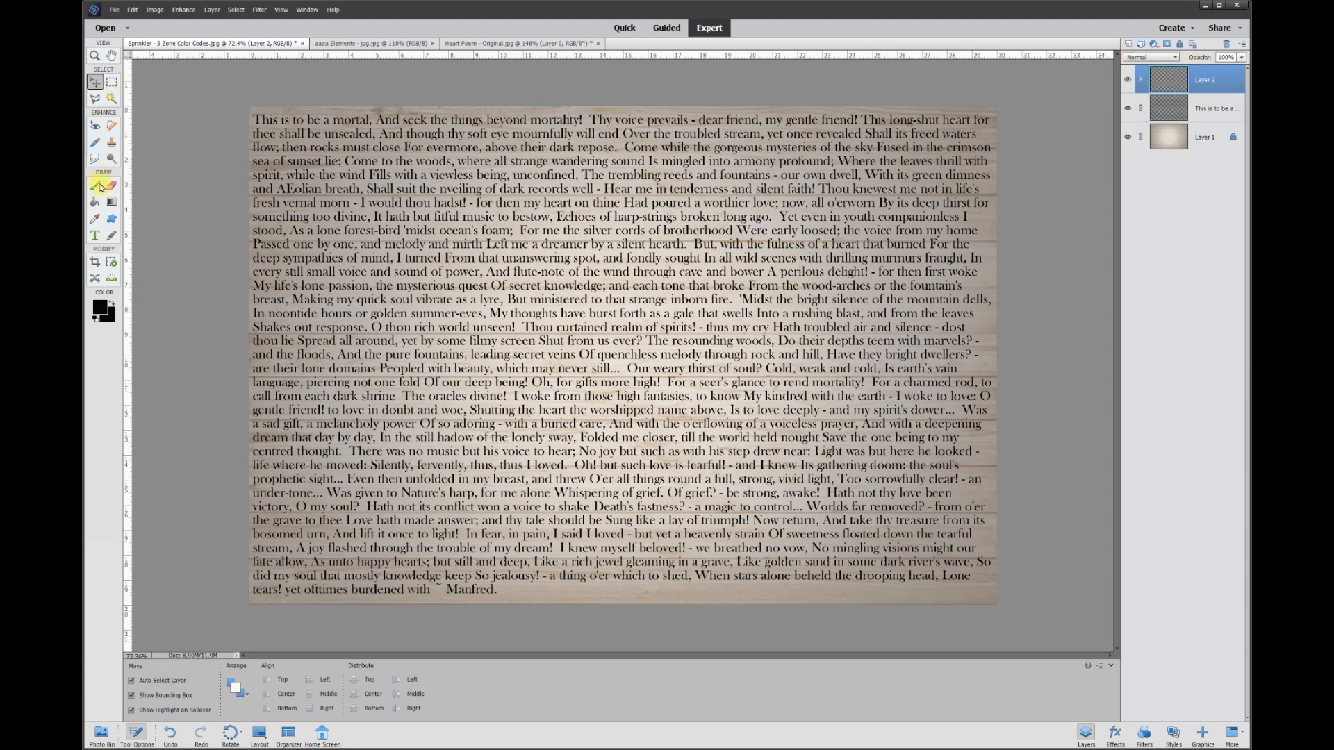
click(111, 219)
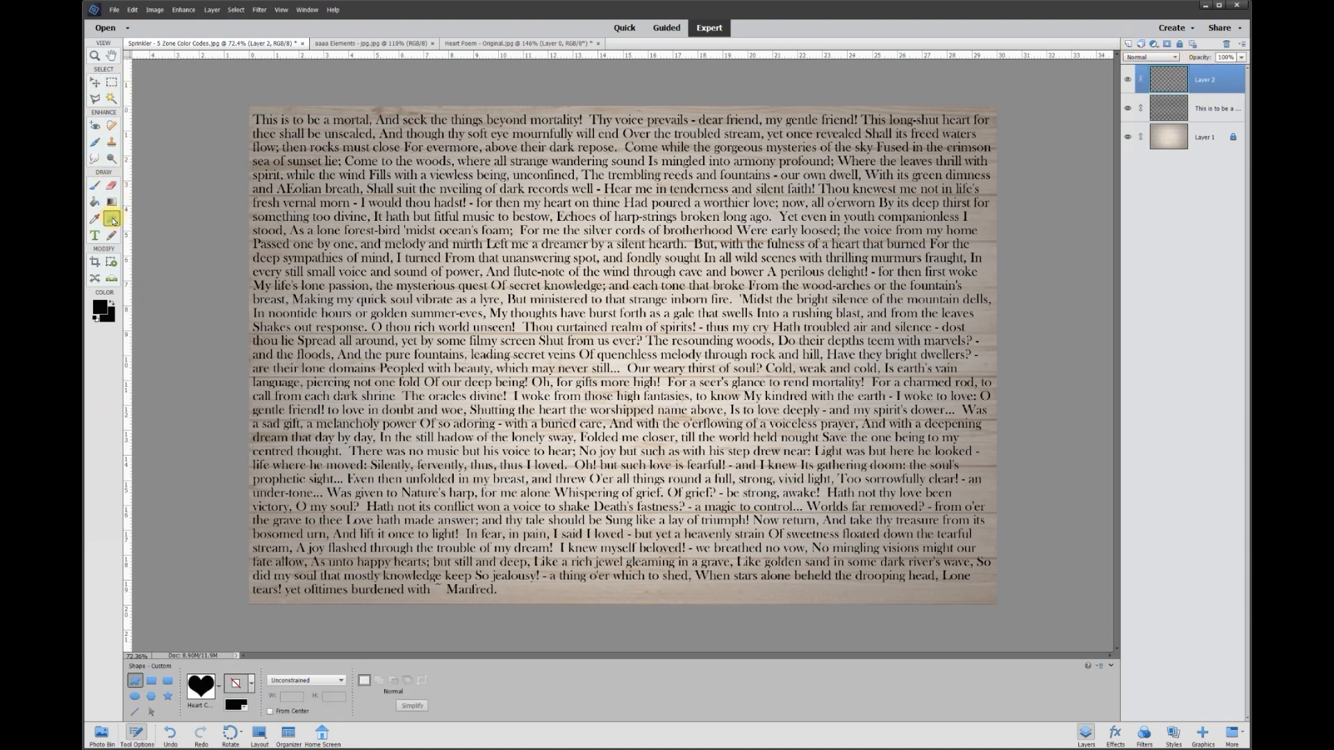
click(218, 687)
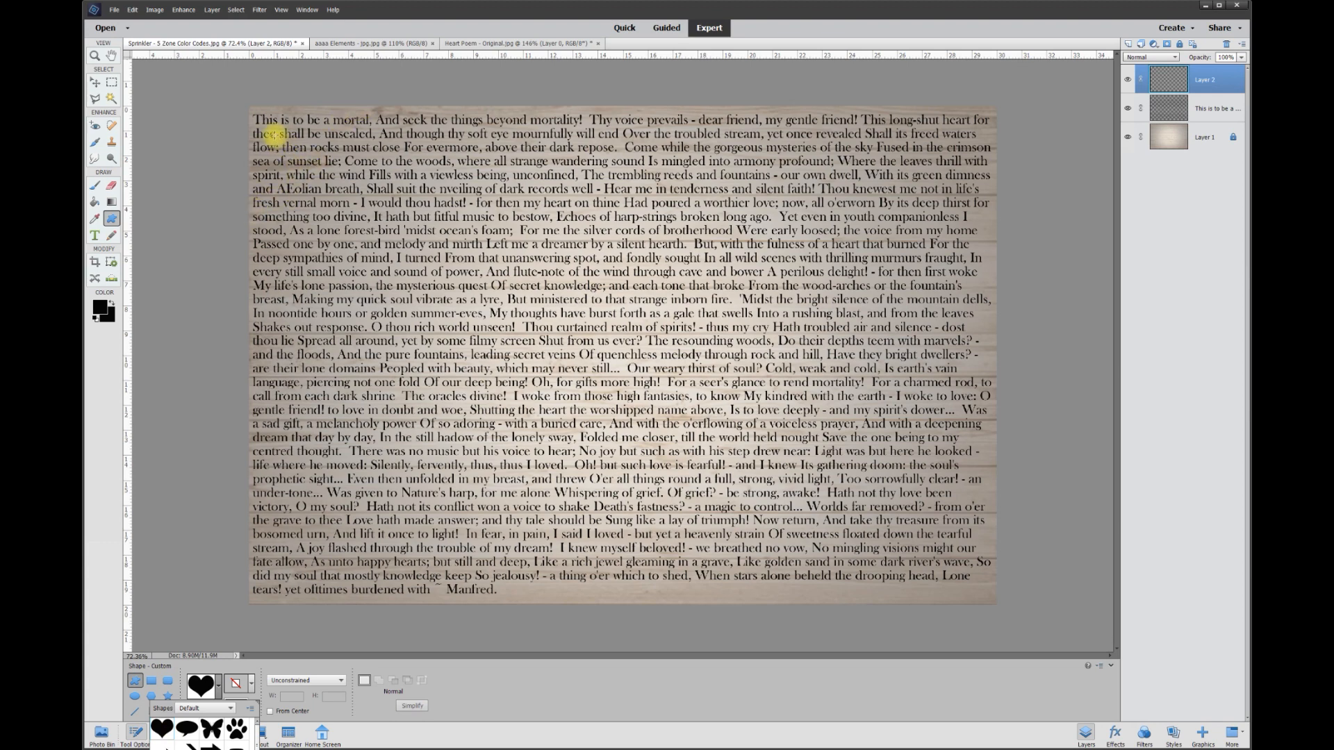
drag(274, 134, 639, 434)
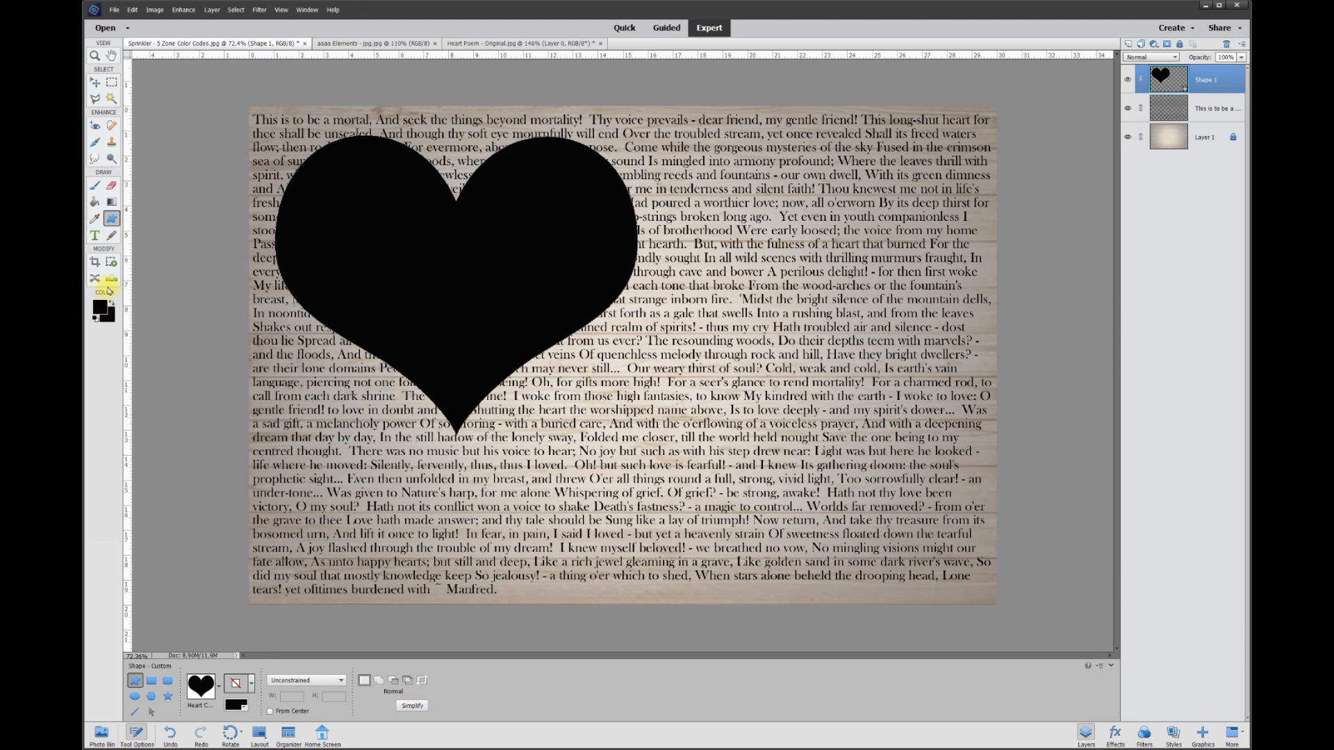
Nudge the heart into place and duplicate it toward the lower right so the two hearts overlap slightly.
click(96, 83)
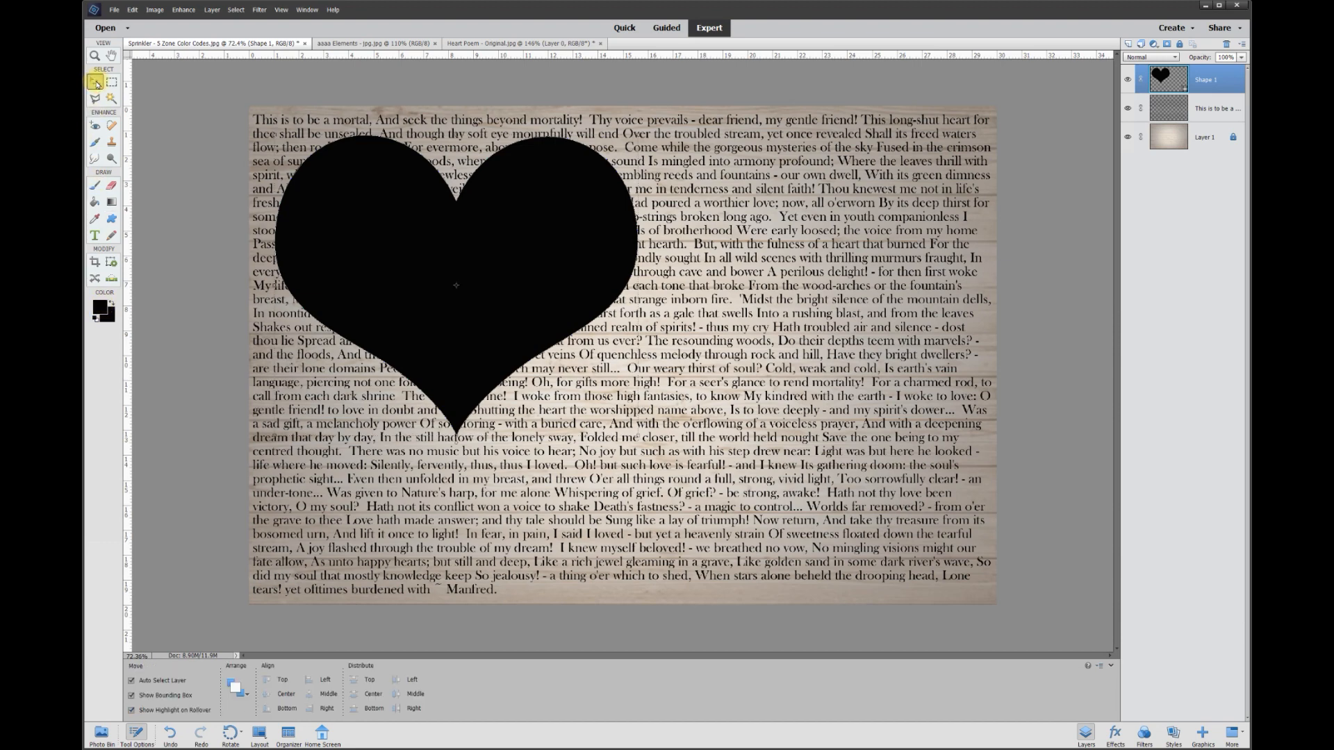
mouse_move(382, 255)
mouse_down()
mouse_move(507, 289)
mouse_move(595, 271)
mouse_move(354, 217)
mouse_move(390, 218)
mouse_move(380, 244)
mouse_up()
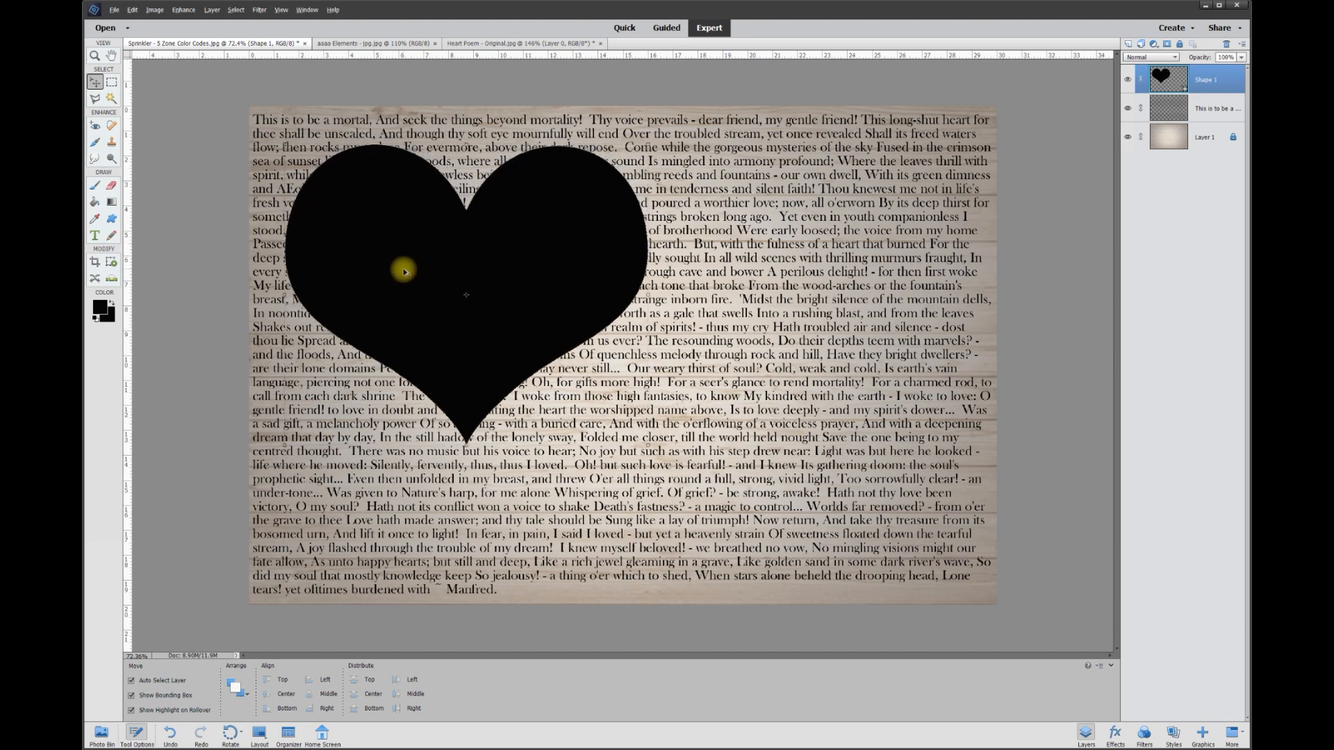
alt+drag(400, 284, 674, 341)
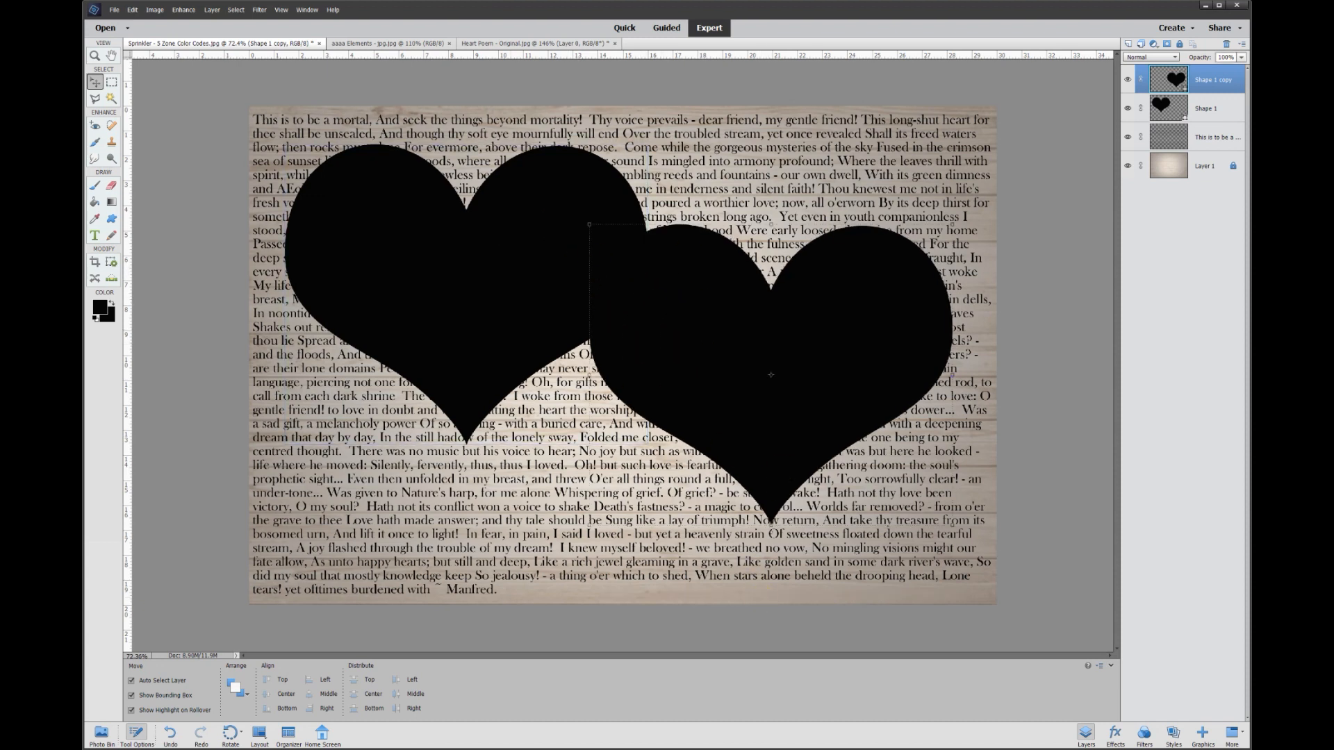
Simplify both heart shape layers, the copy and the original.
right_click(1206, 84)
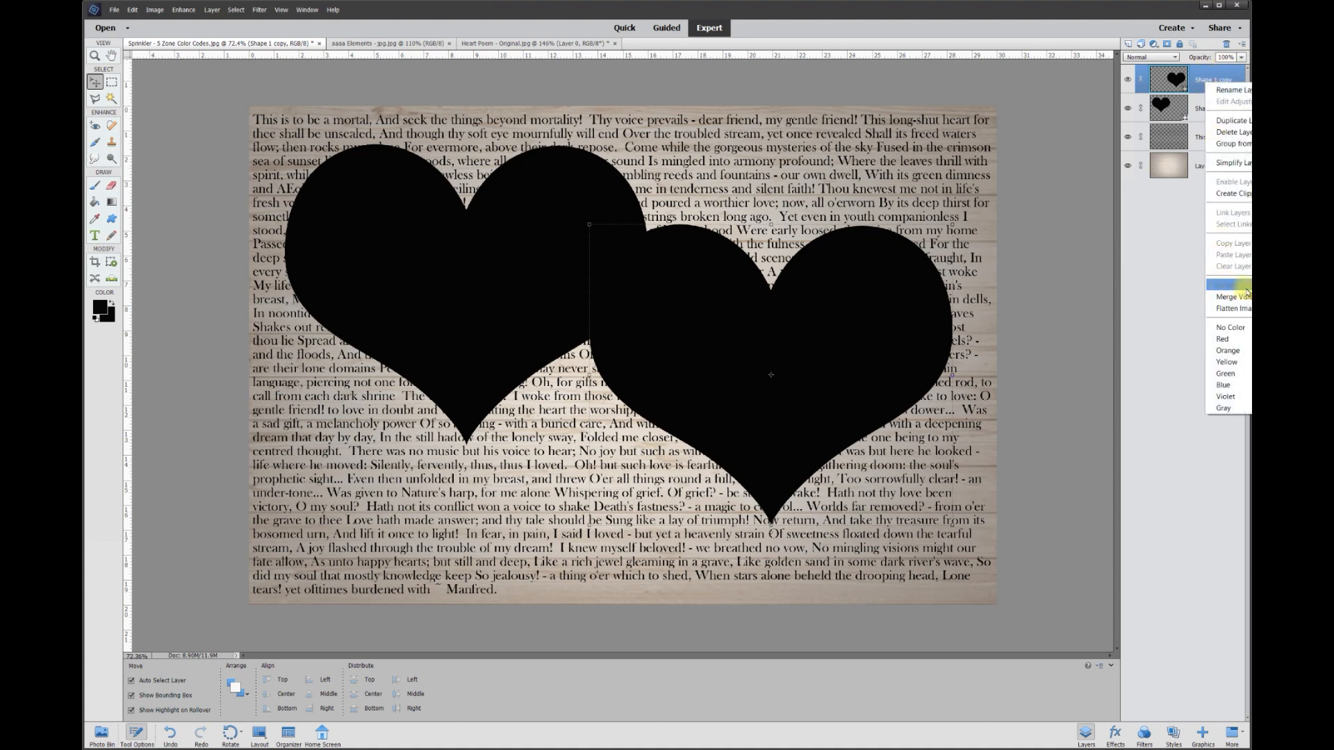
click(815, 338)
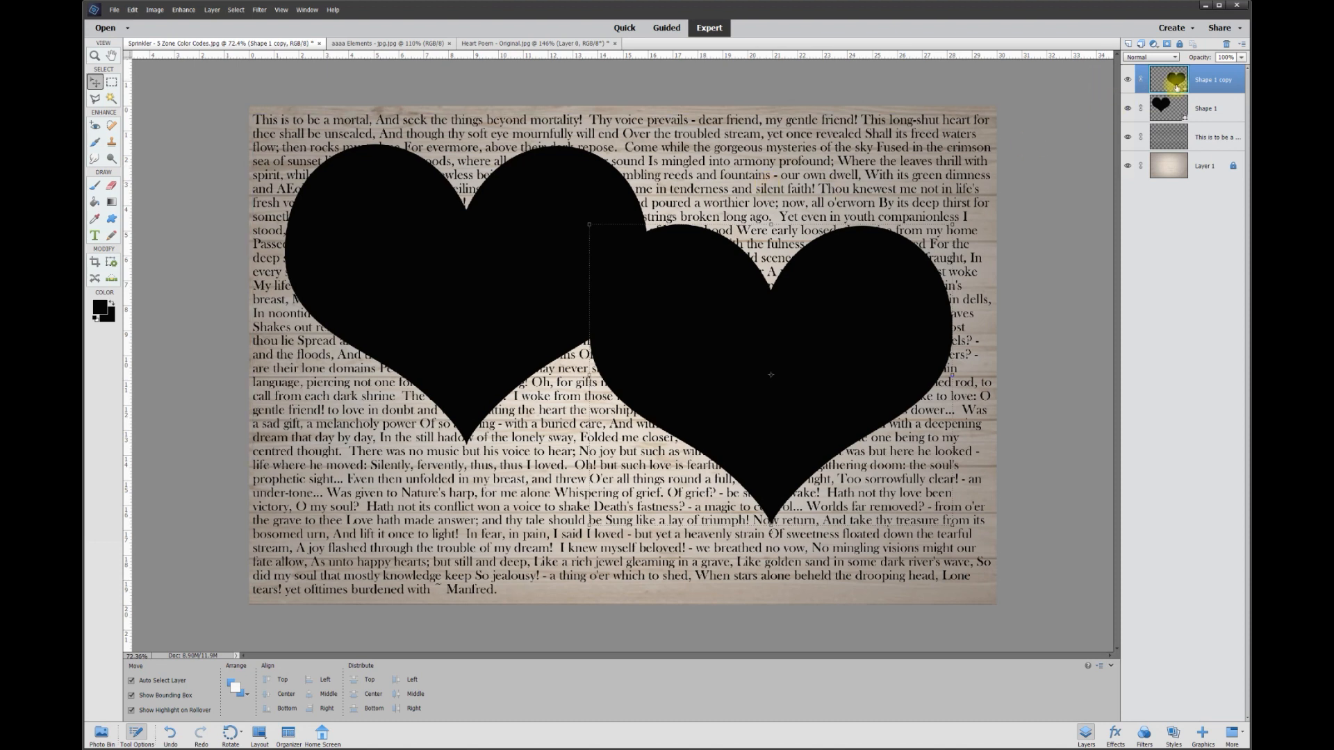
right_click(1202, 82)
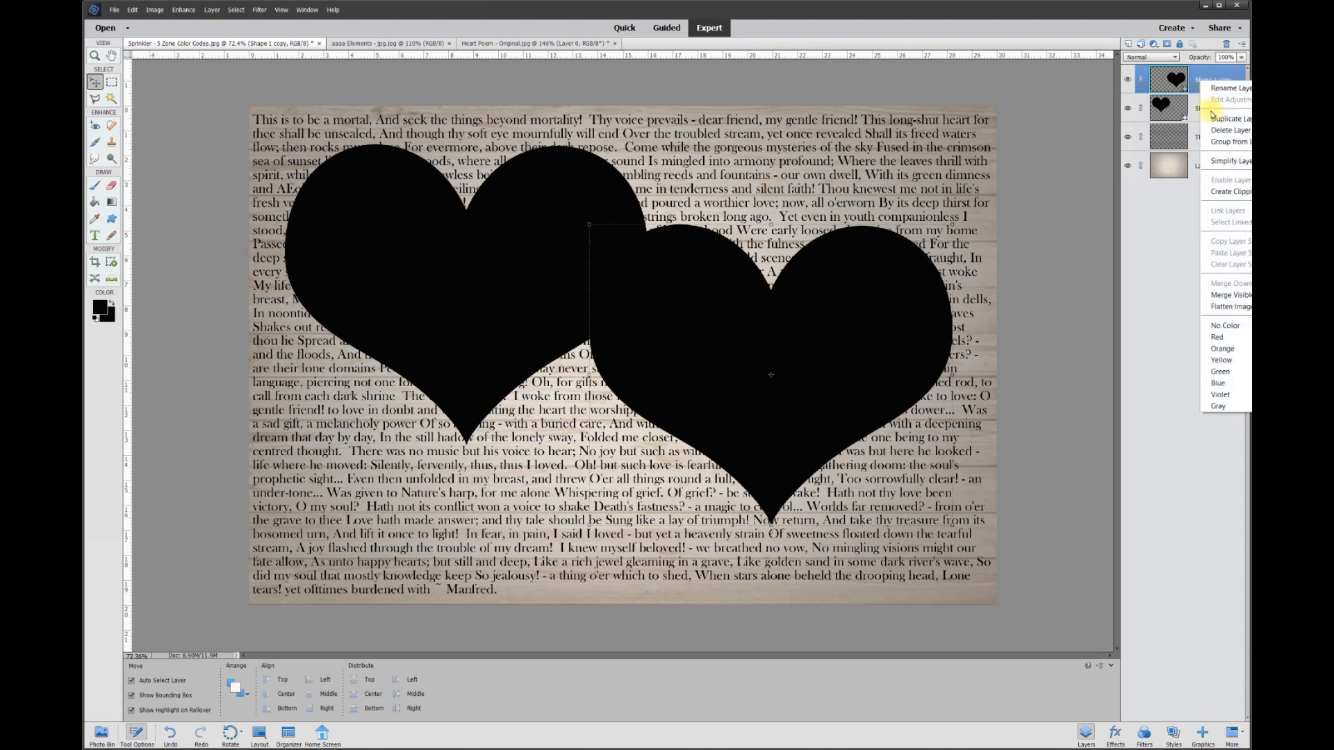
click(1212, 164)
click(1205, 109)
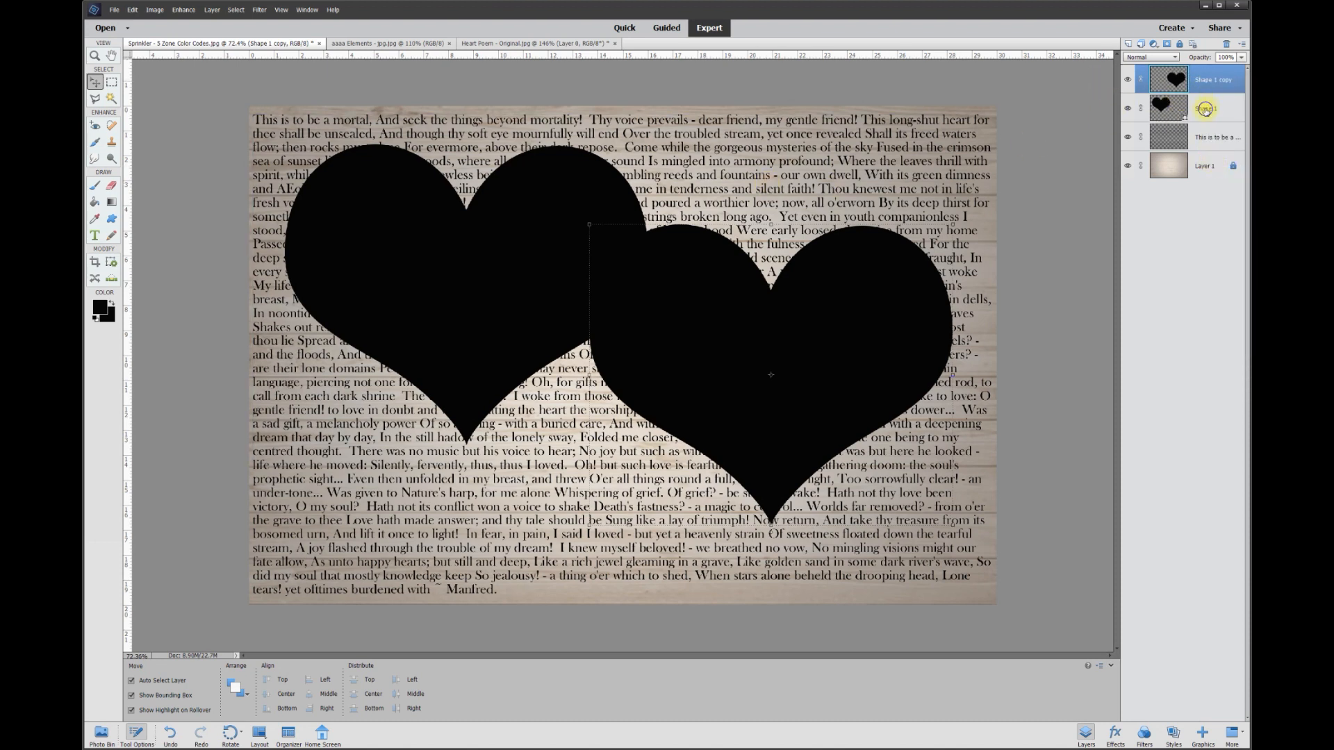
right_click(1206, 109)
click(1232, 189)
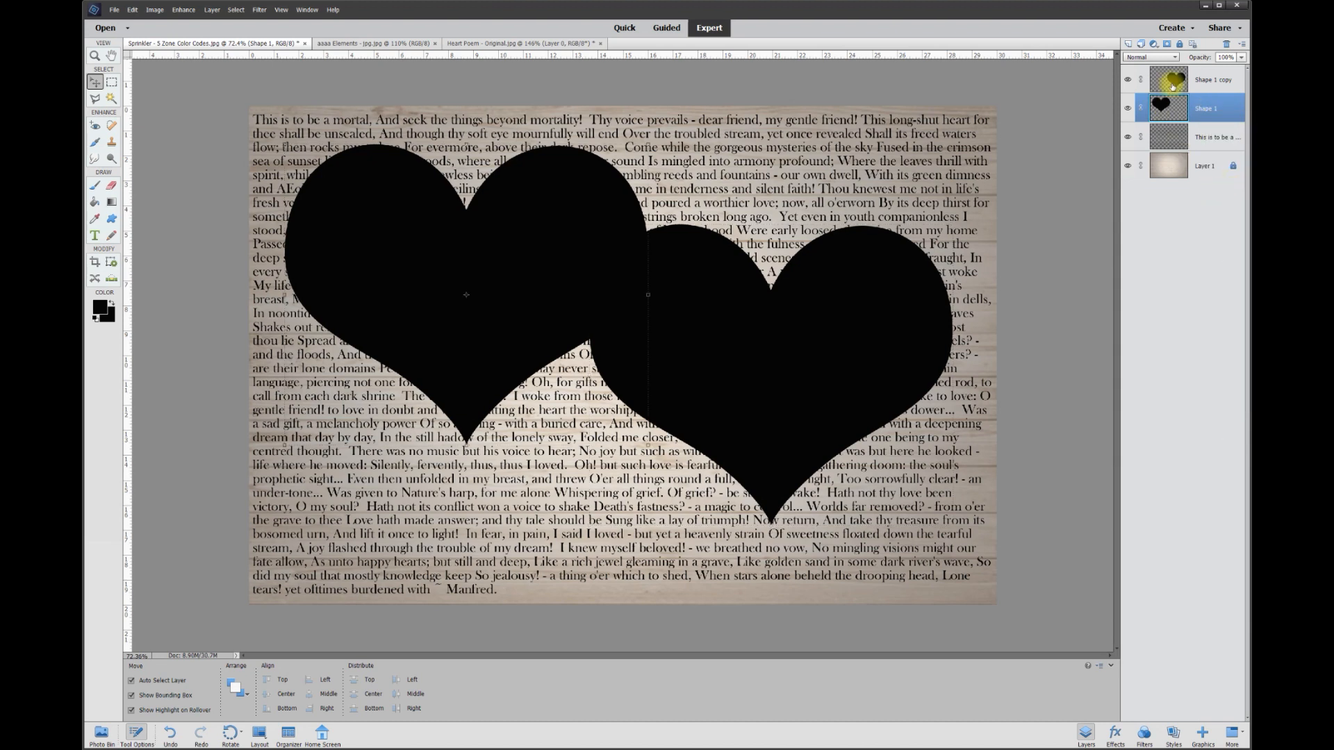
Merge the copied heart down into the original heart's layer, toggling the merged layer's visibility to check it.
right_click(1210, 82)
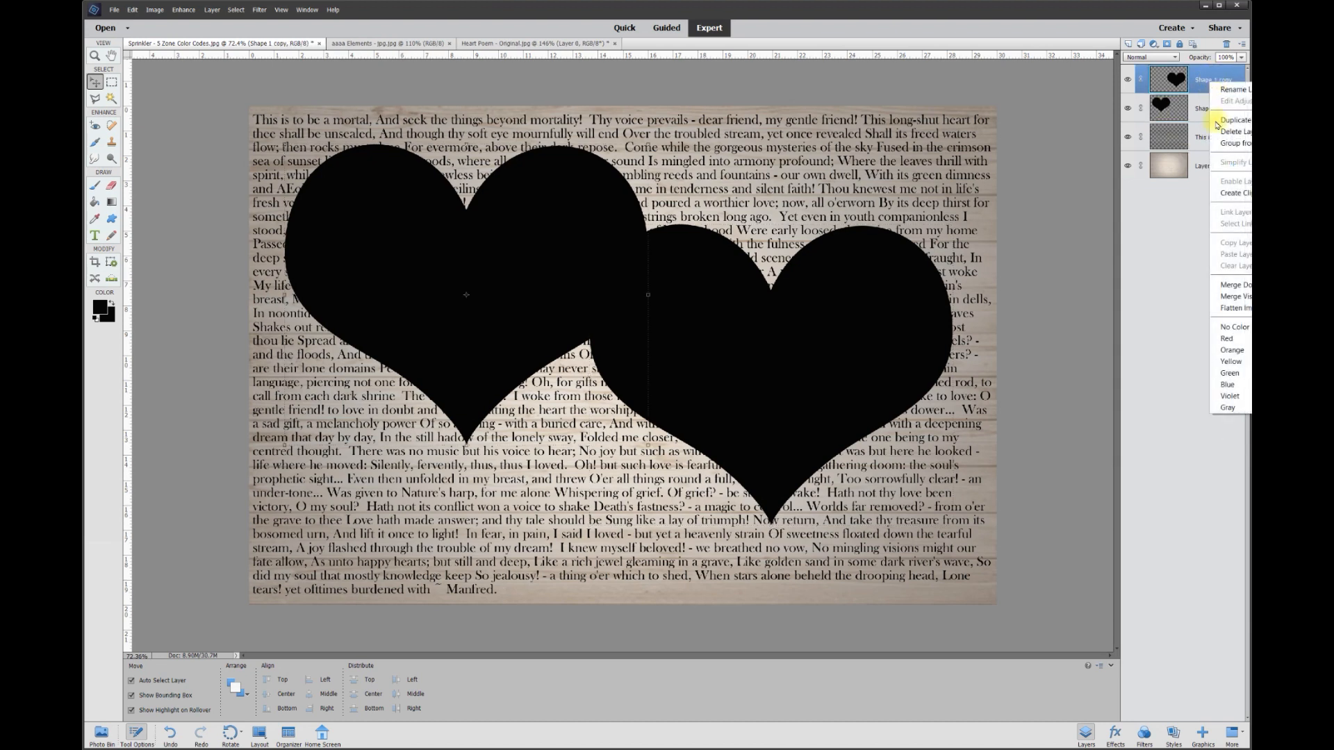
click(1230, 285)
click(1129, 81)
click(1129, 82)
click(1129, 82)
click(1129, 82)
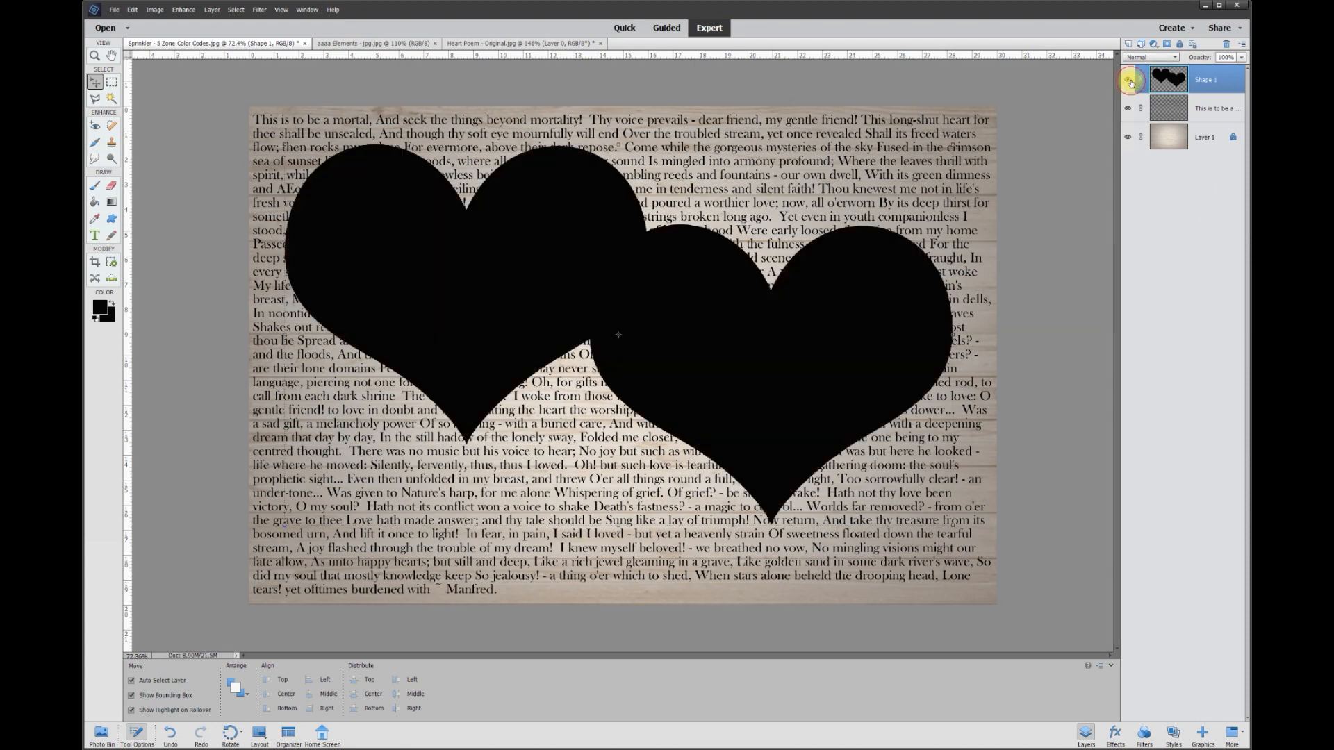
Stretch the merged hearts to about 102% width and 105% height, reposition them over the poem, and commit the transformation.
drag(953, 526, 916, 542)
drag(643, 313, 646, 164)
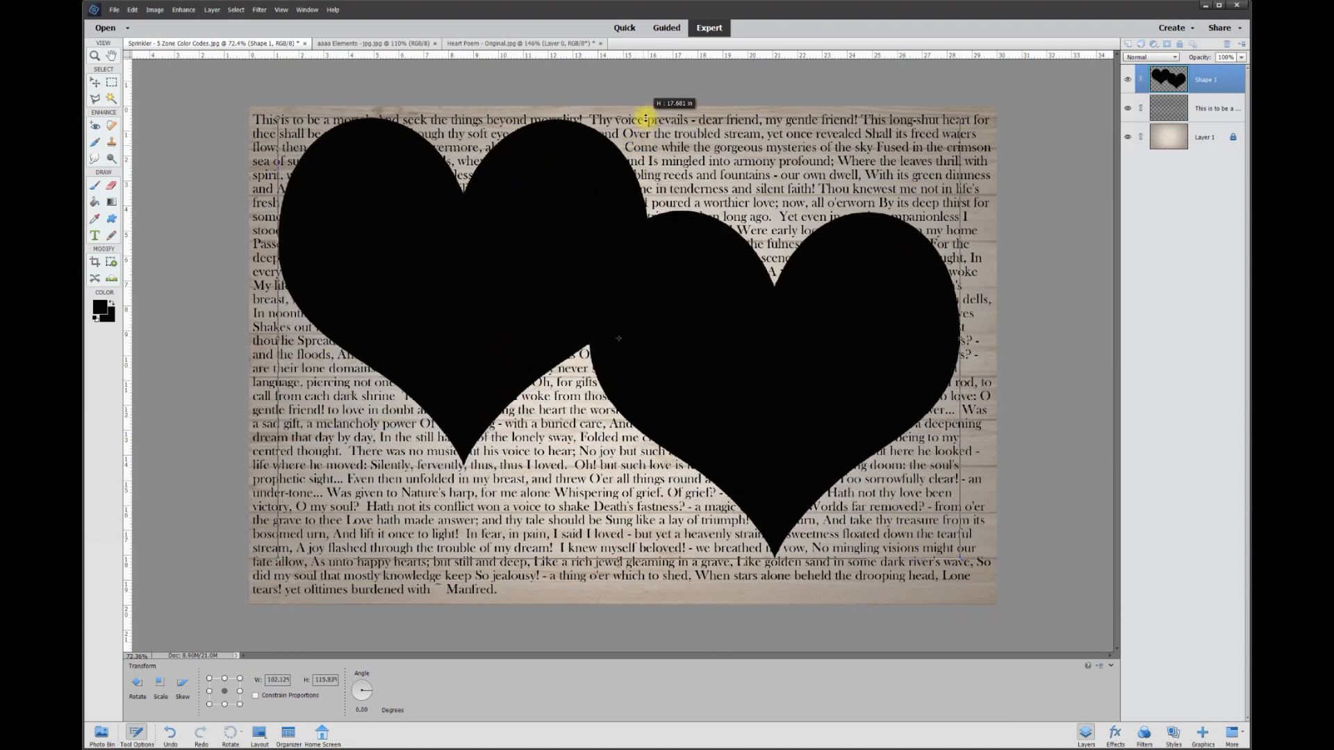
drag(708, 396, 716, 409)
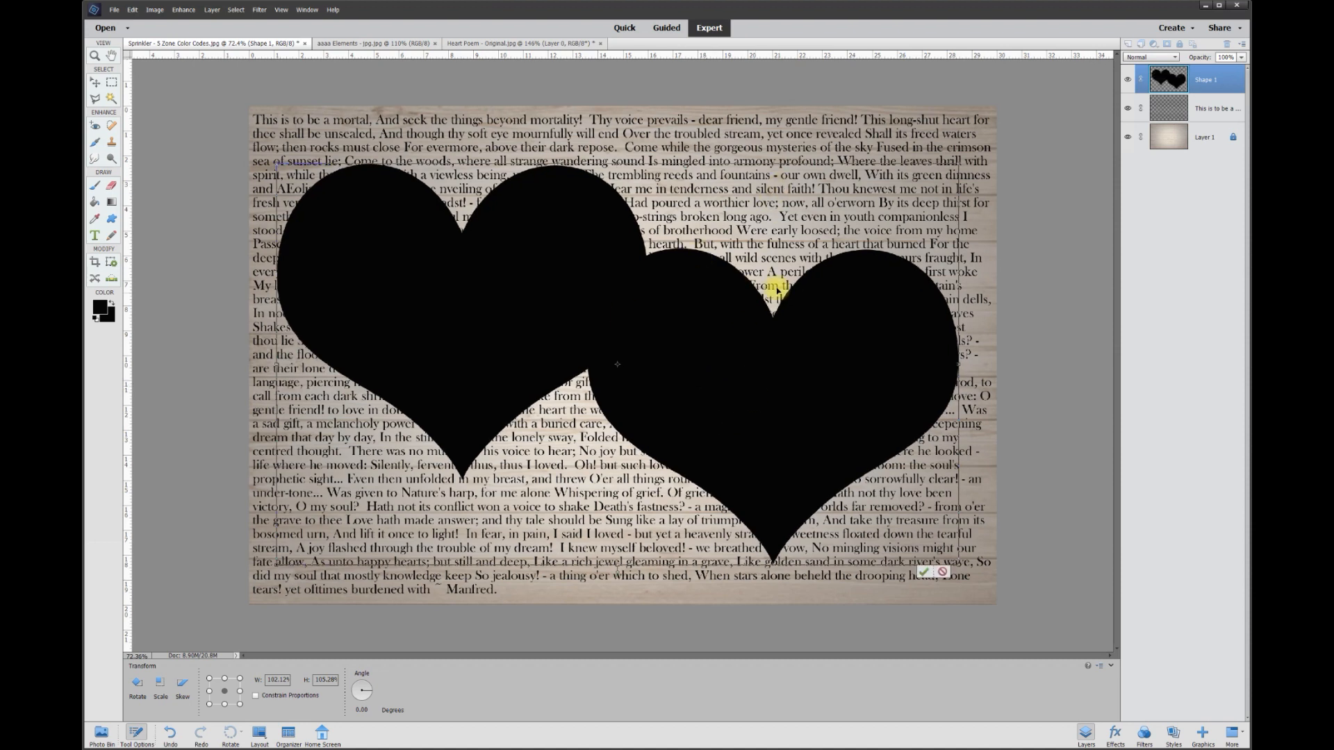
click(923, 574)
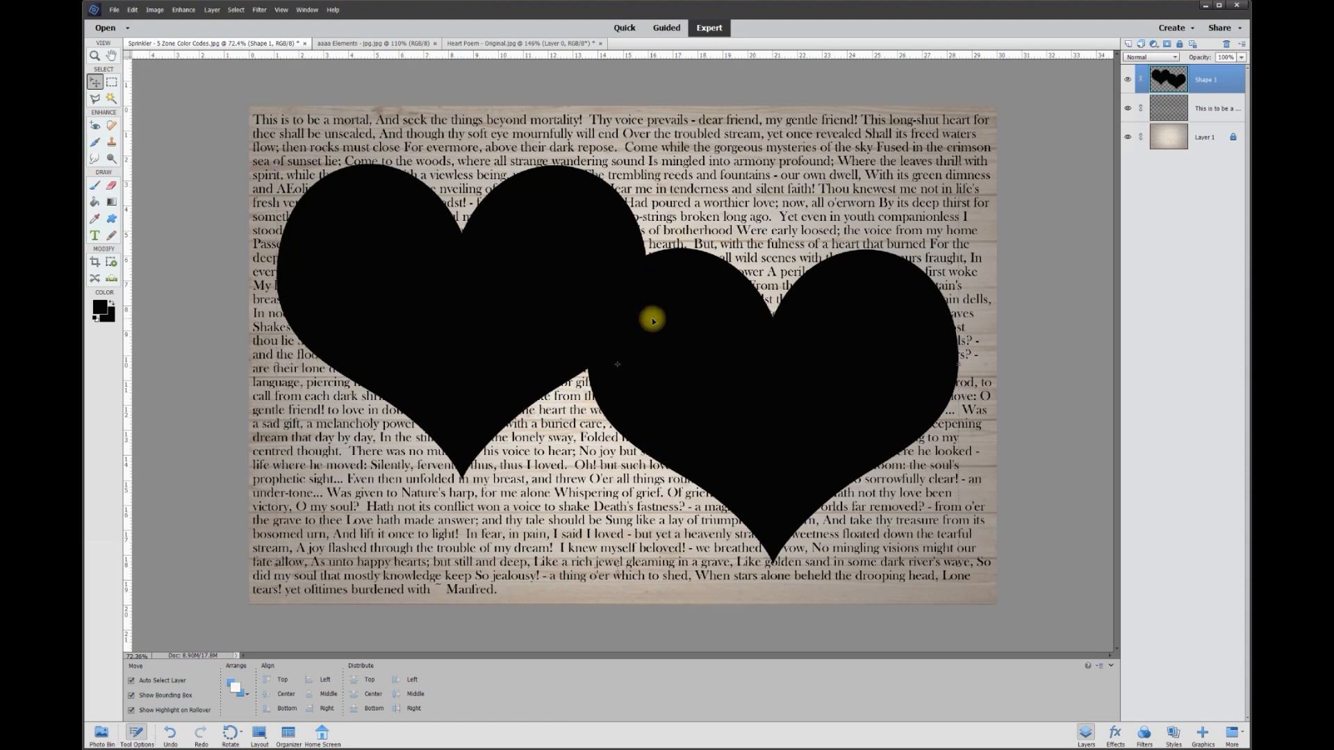
Select the merged black hearts with the Magic Wand and invert the selection to cover everything outside them.
click(111, 99)
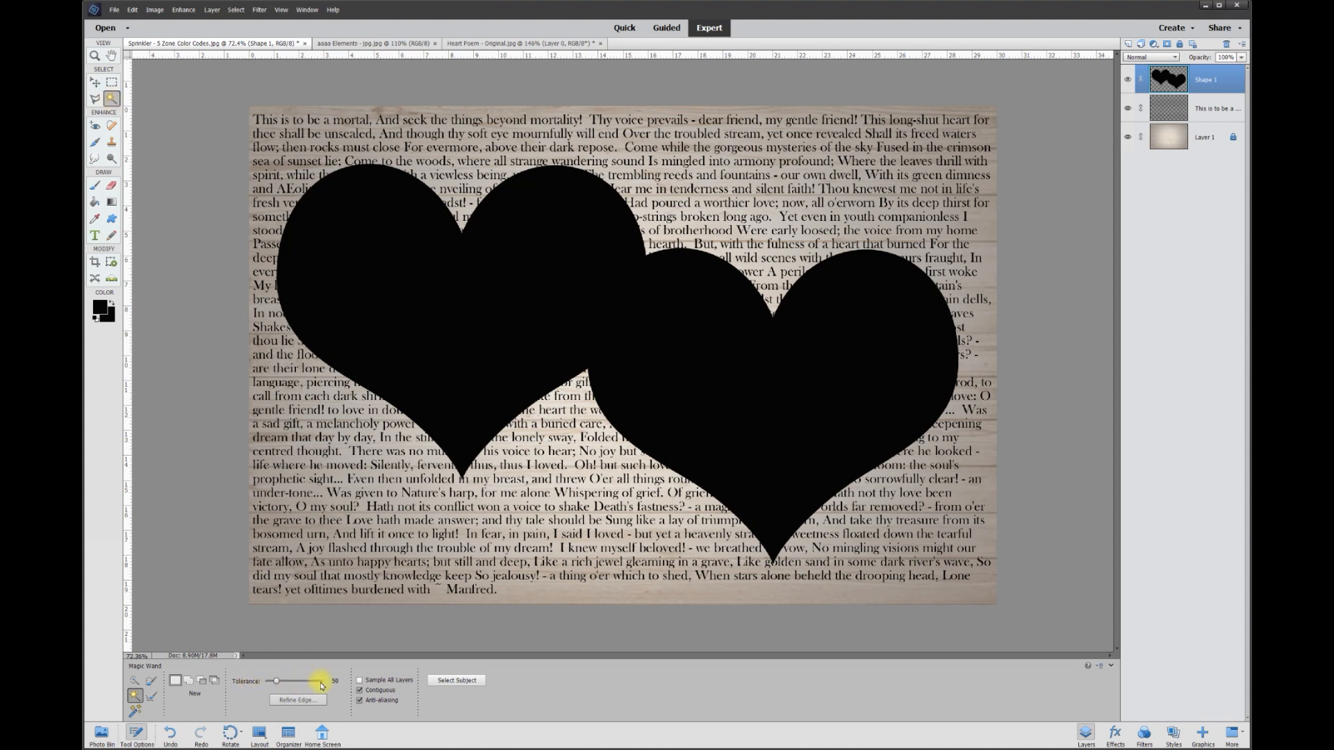
click(670, 351)
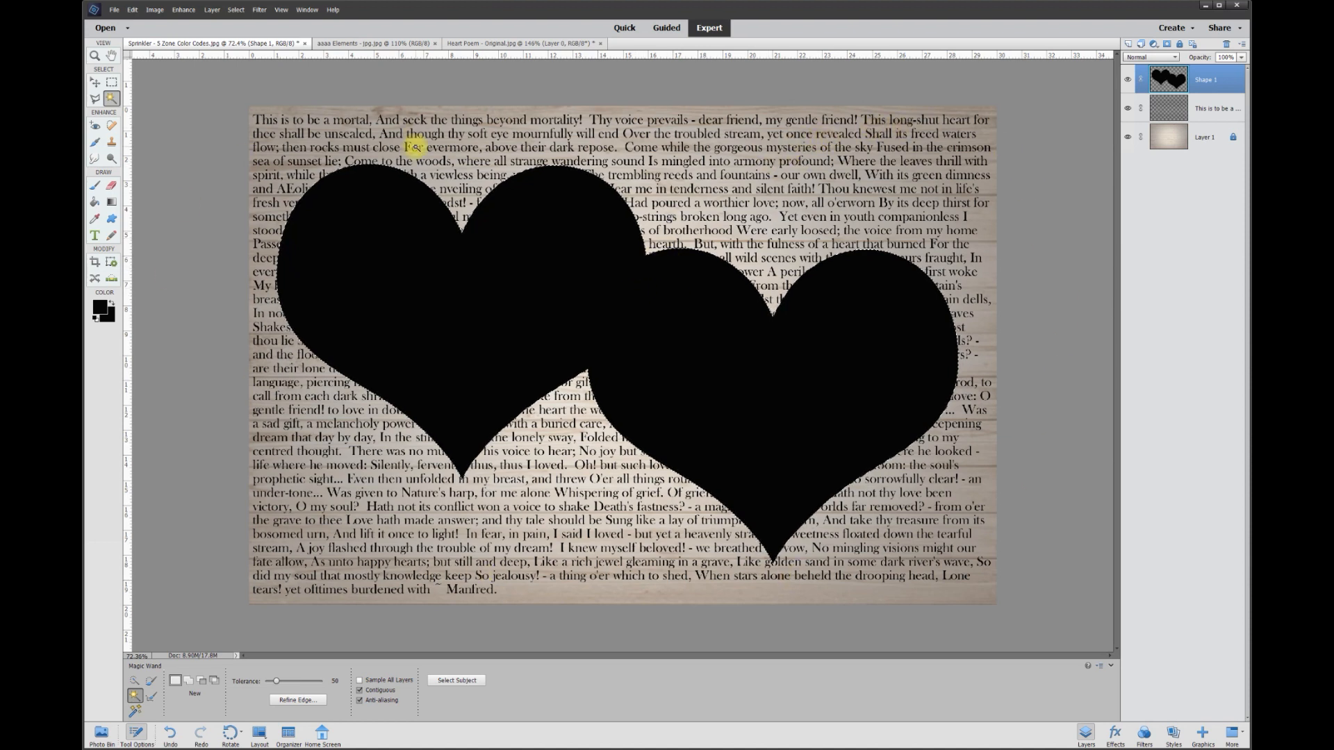
right_click(675, 342)
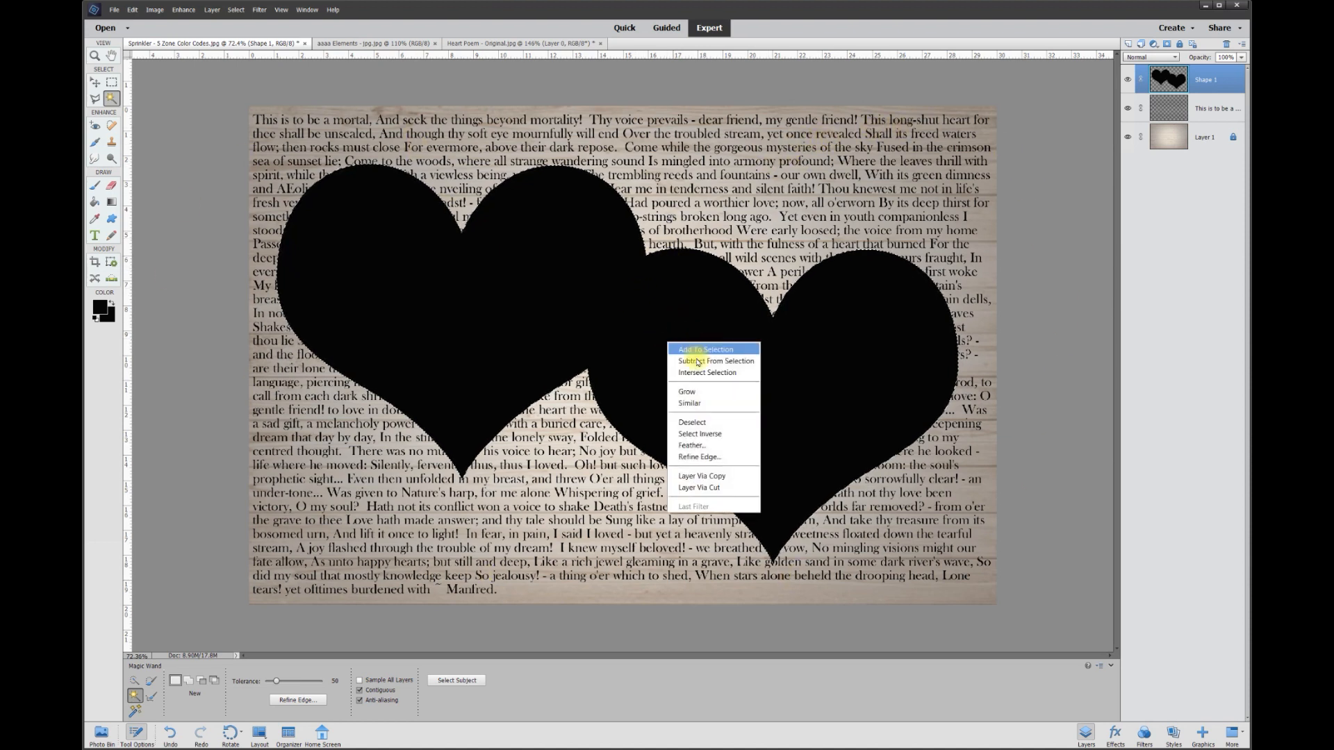
click(708, 434)
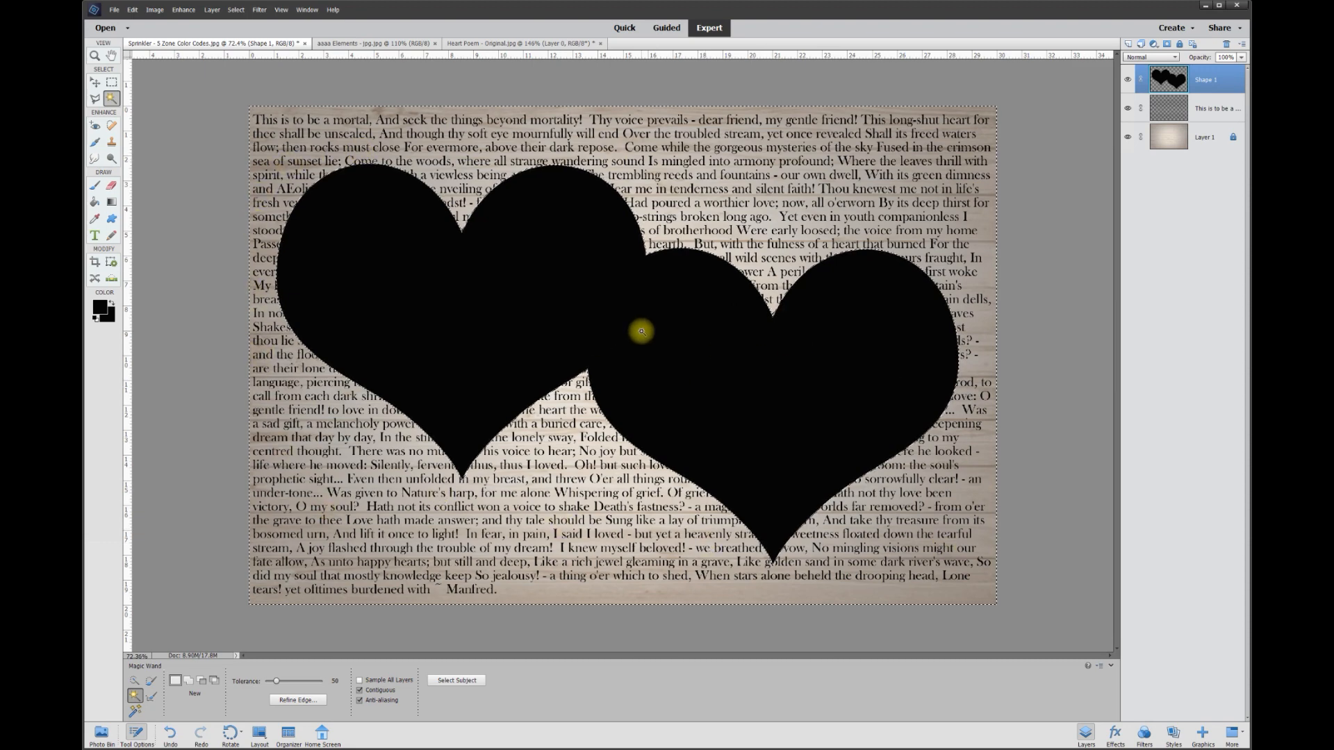
Hide the Shape 1 layer and delete the poem text outside the hearts from the poem layer.
click(1127, 79)
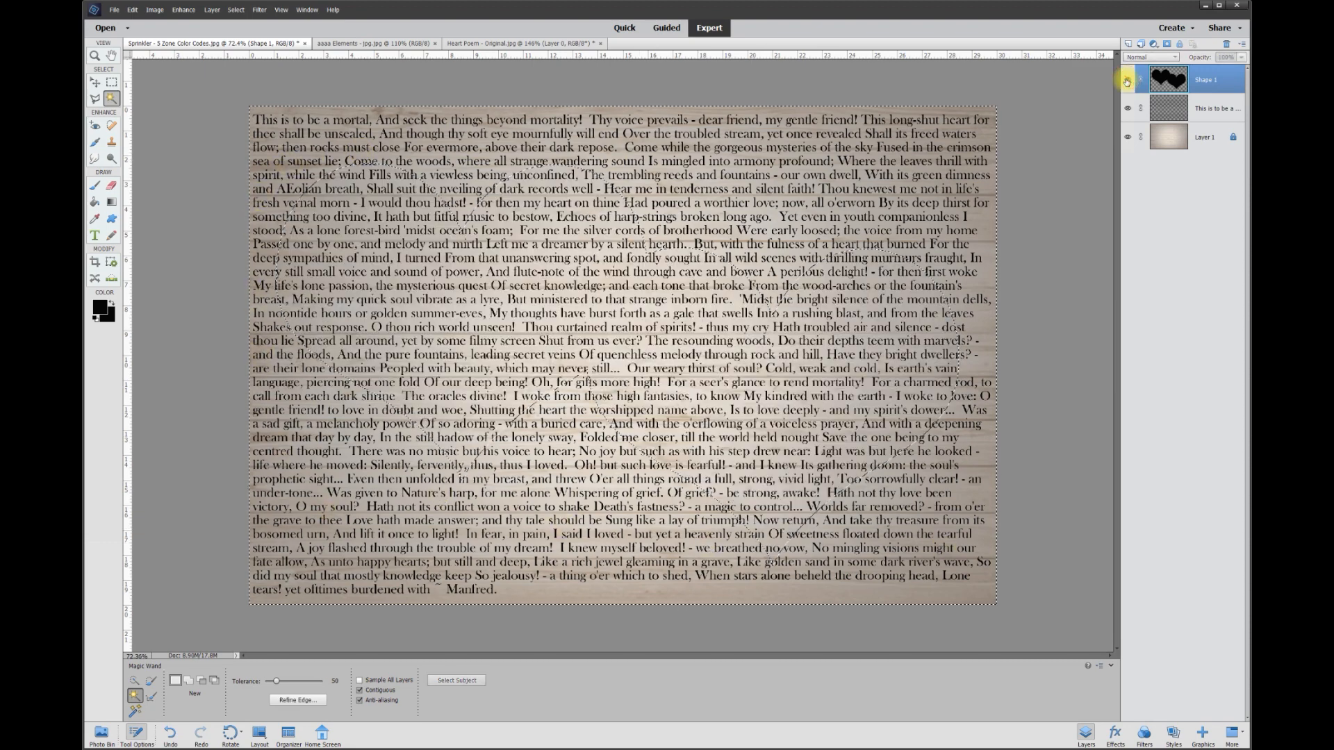
click(1209, 111)
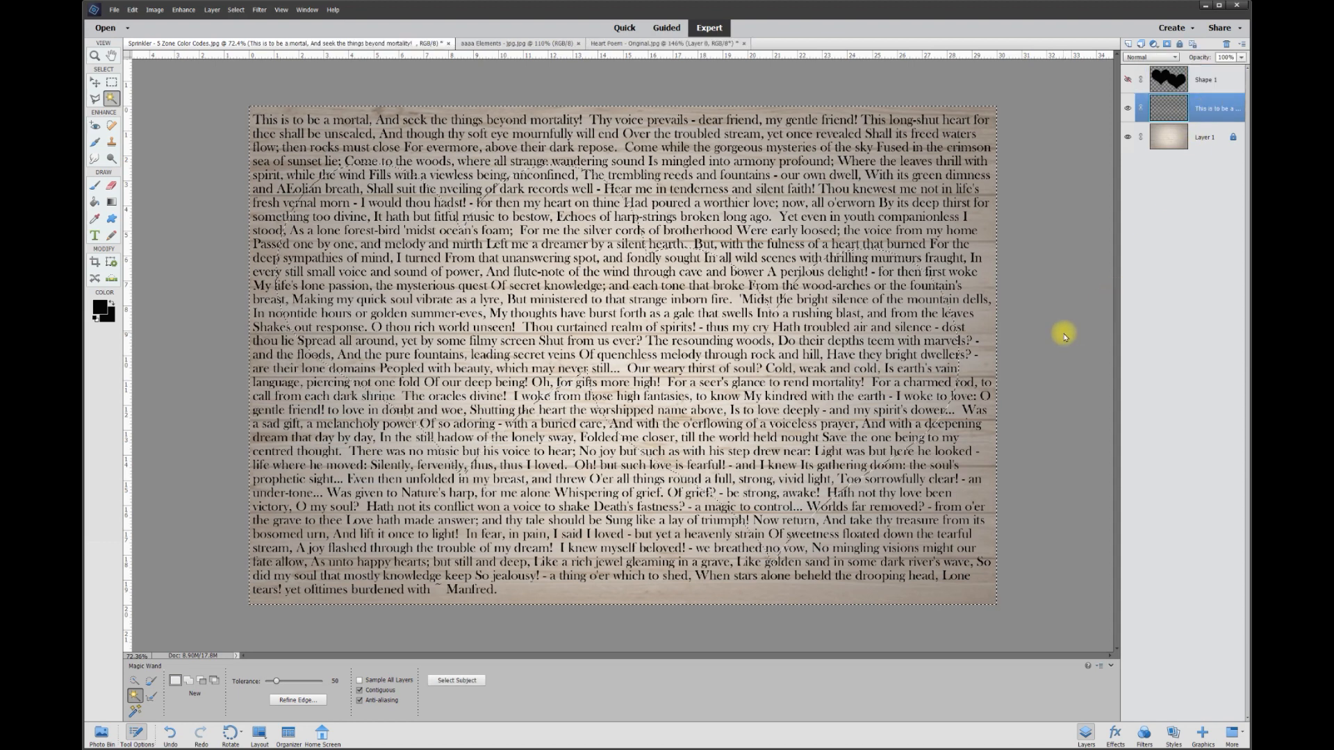
key(Delete)
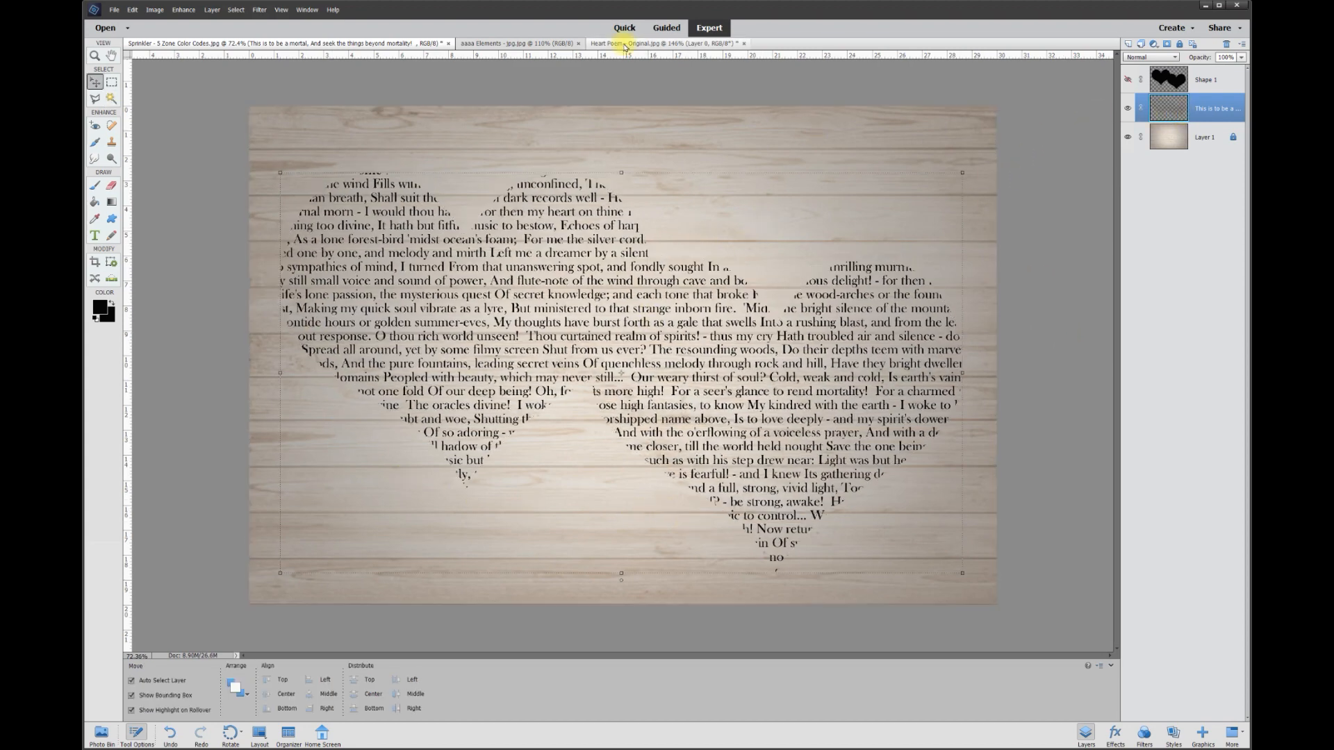
Copy the couple's names text from the Heart Poem document into the wall art and enlarge it across the middle of both hearts.
click(624, 44)
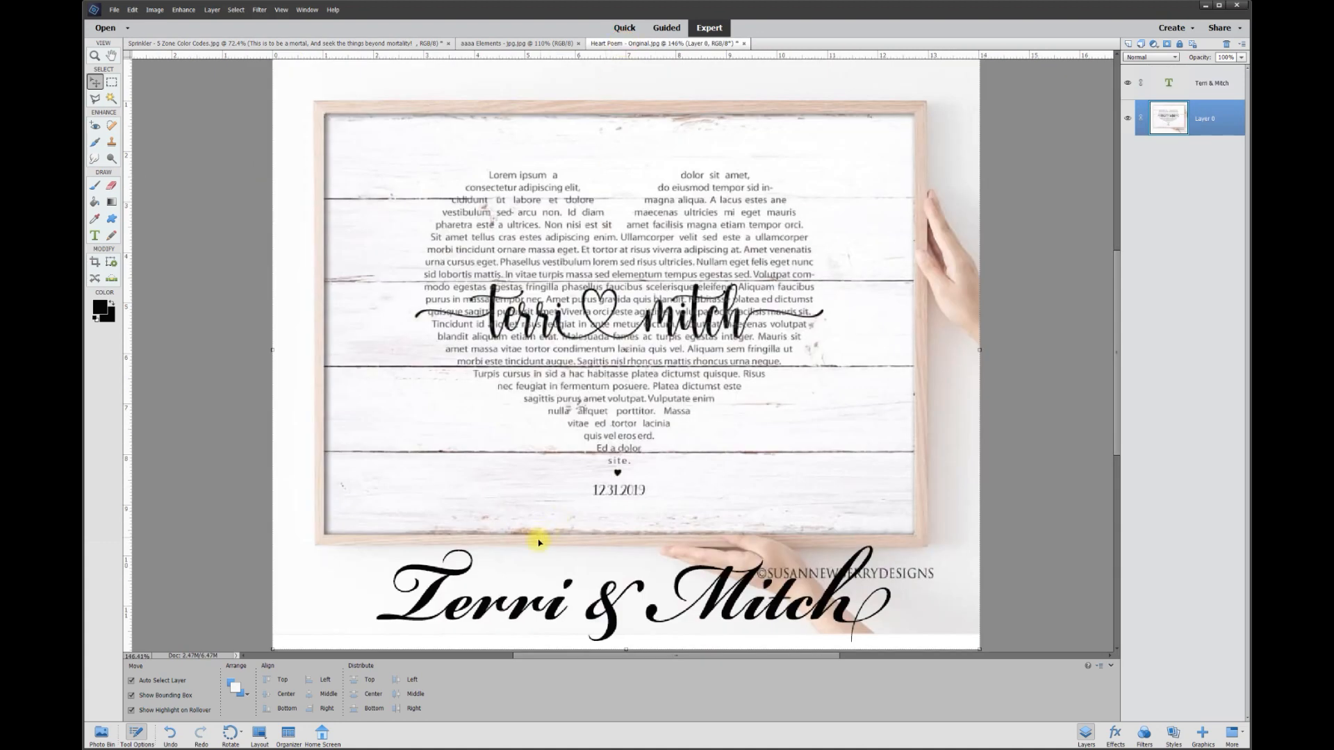
drag(446, 572, 556, 320)
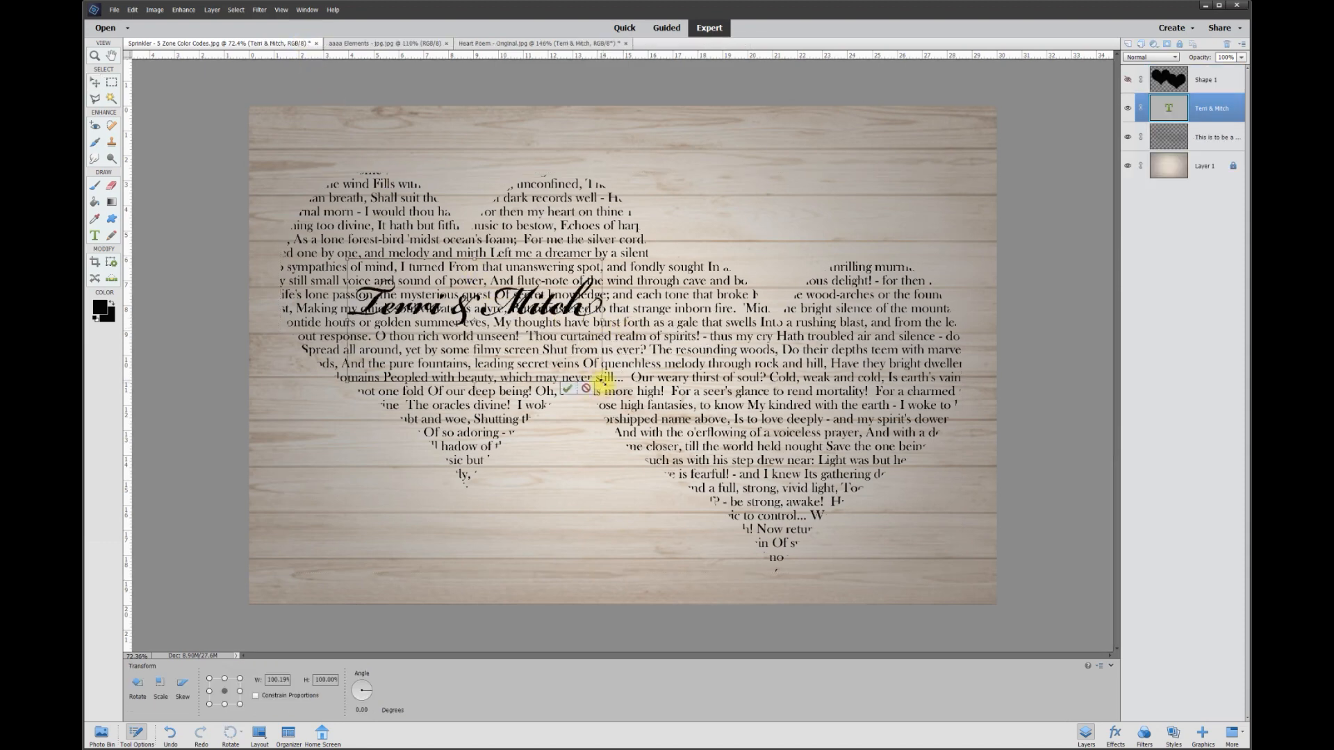
drag(603, 381, 922, 506)
drag(726, 339, 715, 317)
click(879, 492)
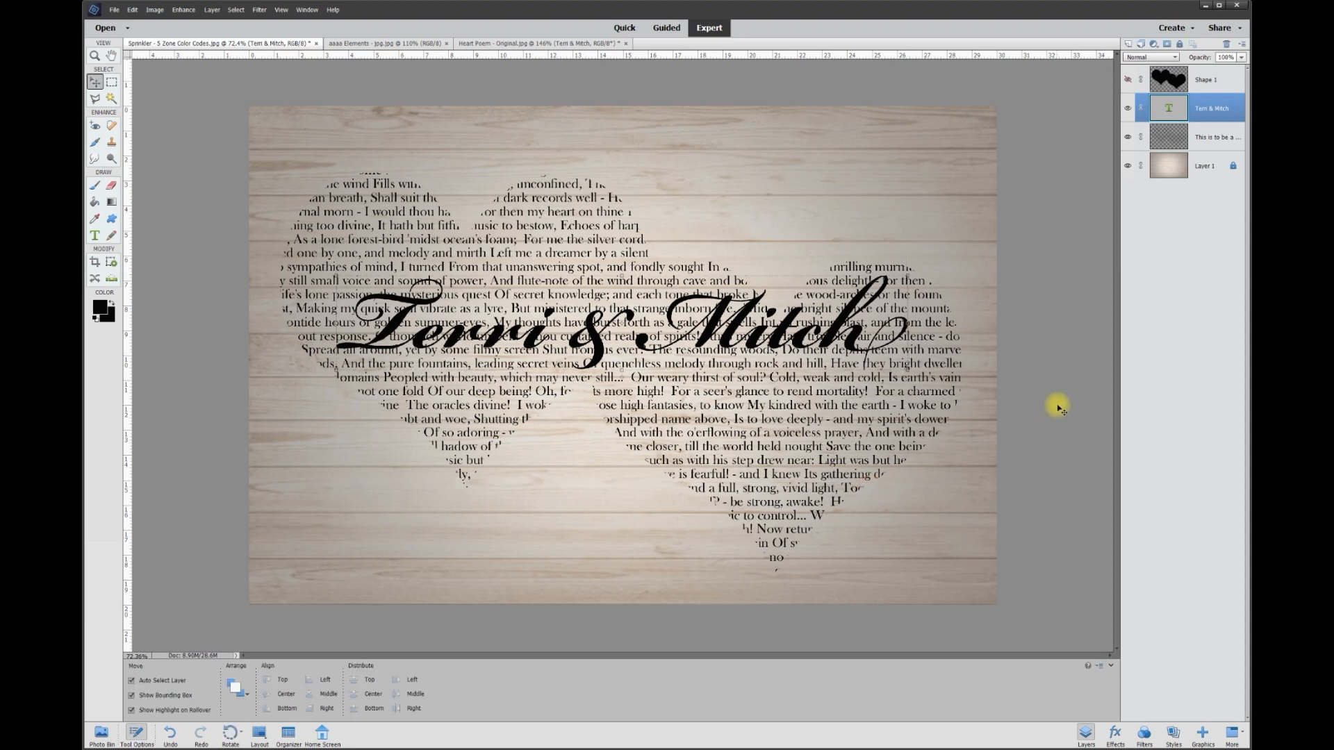
click(1063, 387)
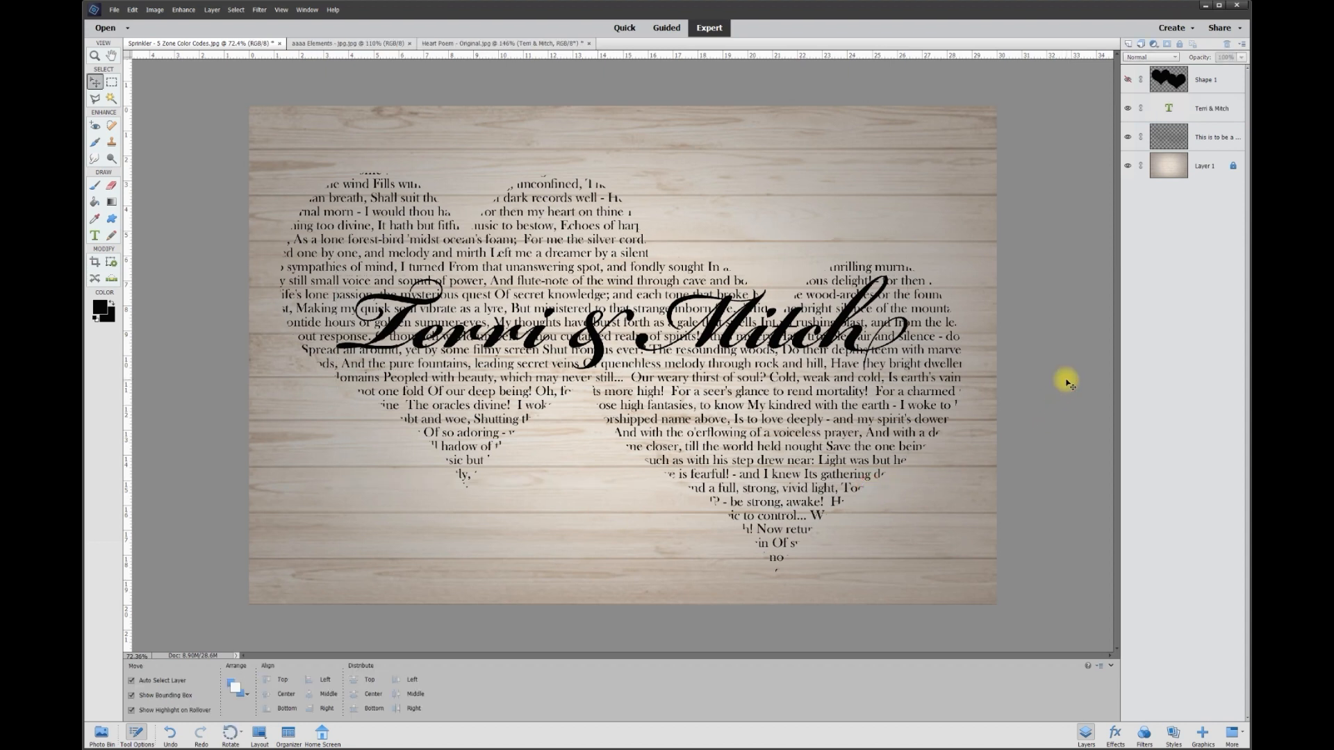